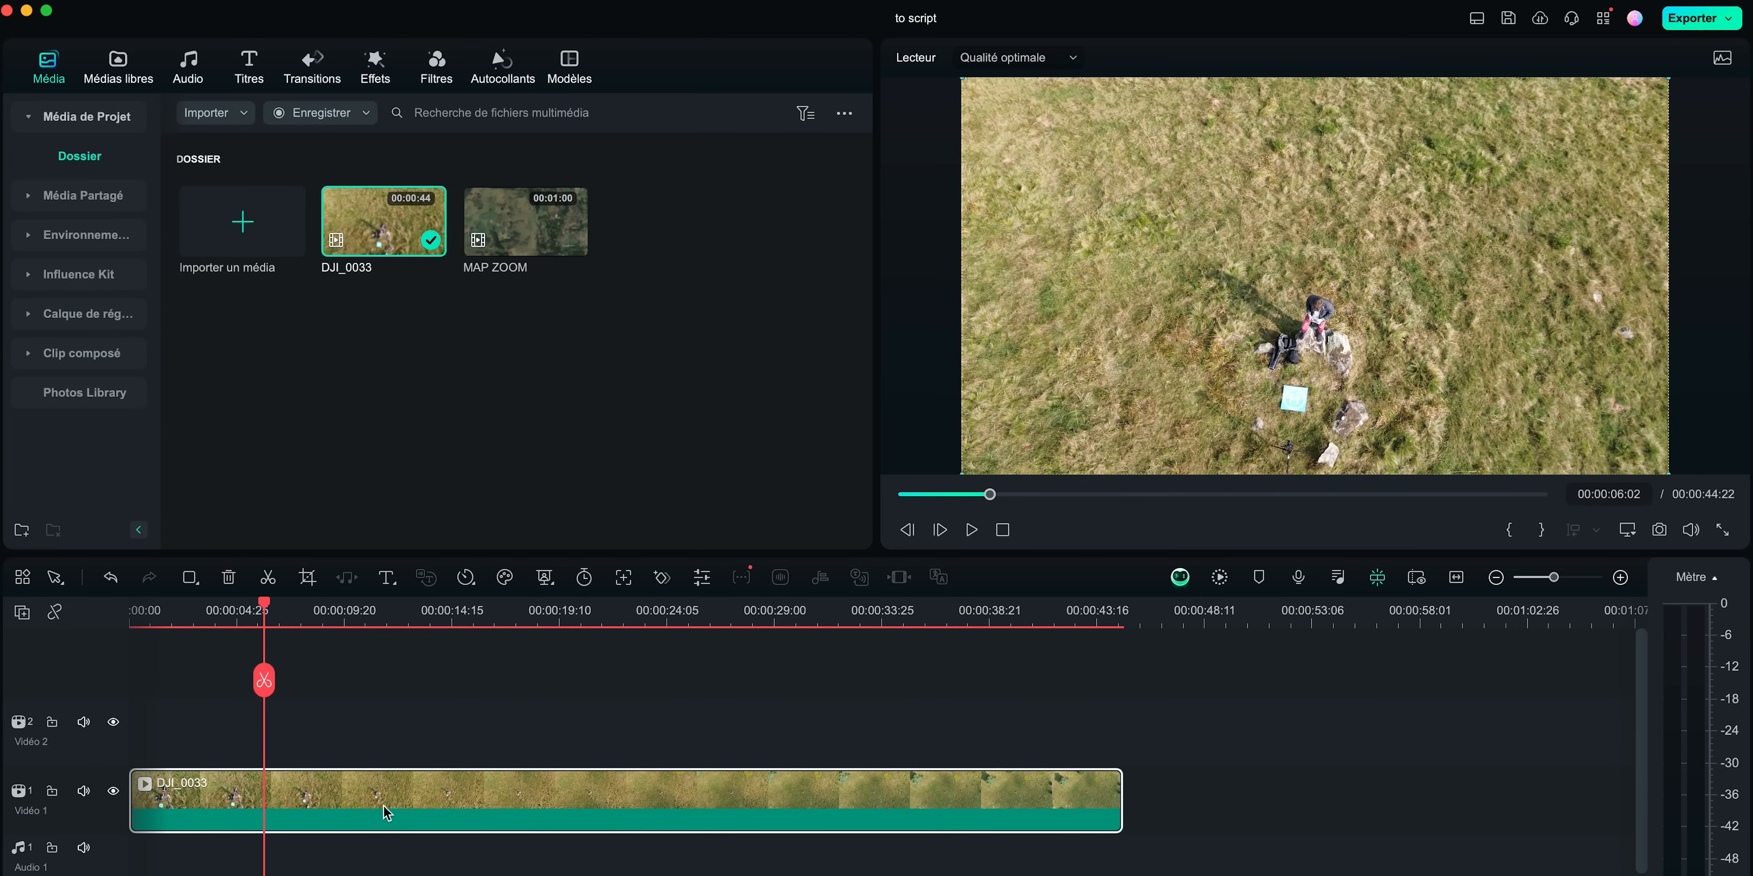
Apply the Flash en sortie speed ramp preset to the DJI_0033 clip
click(185, 62)
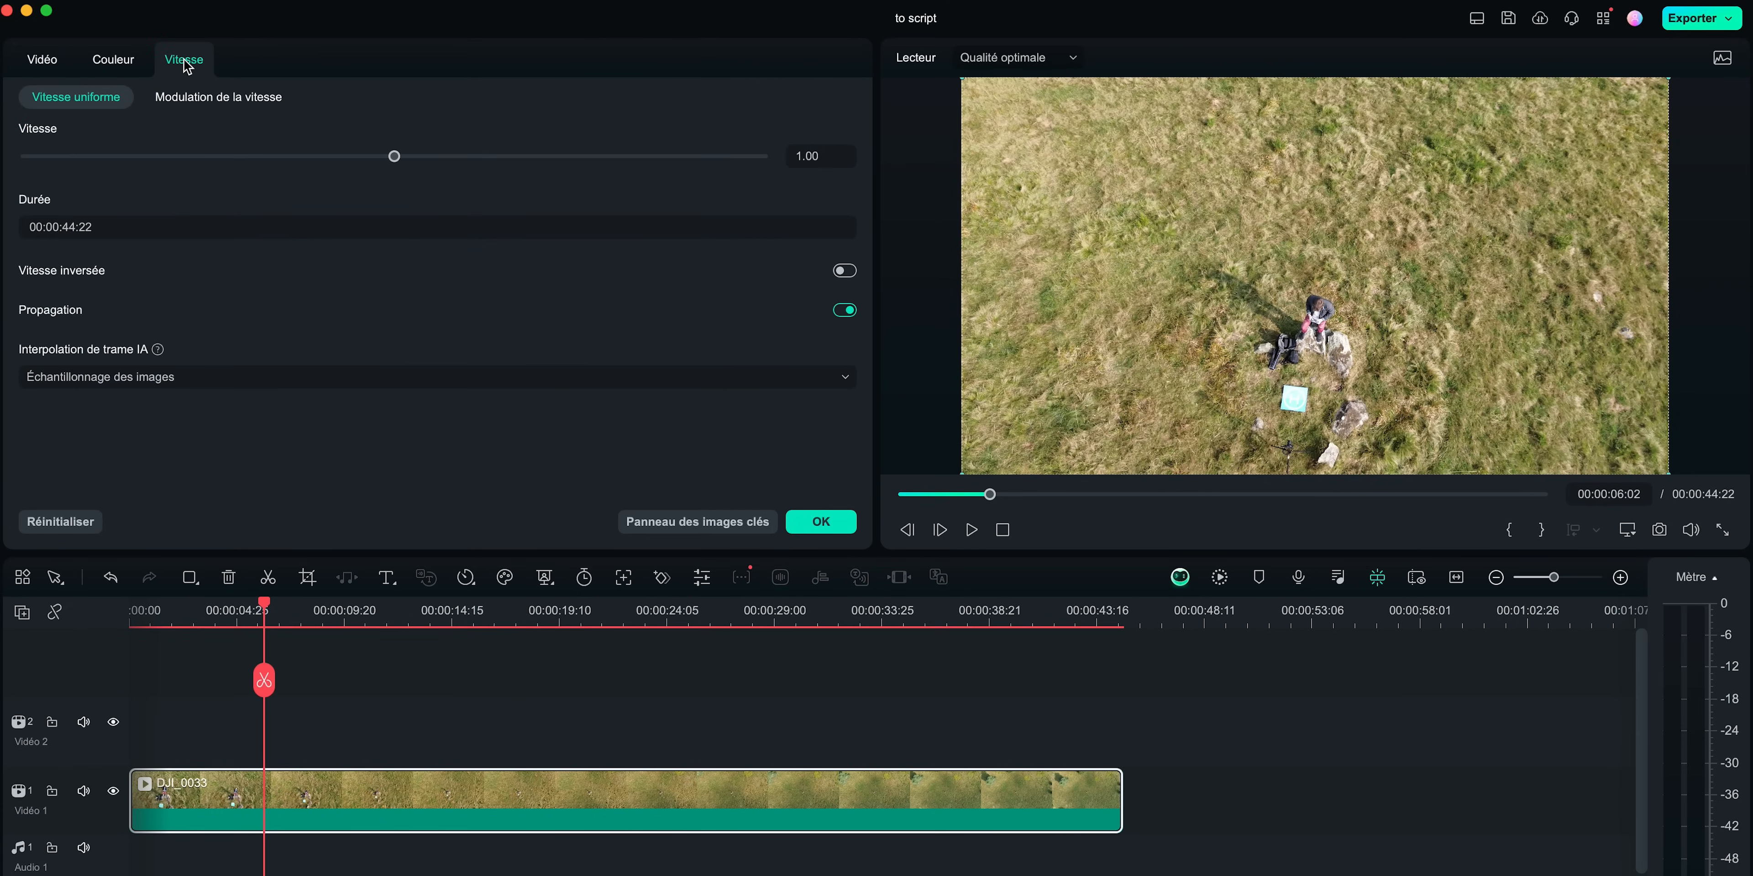
click(255, 101)
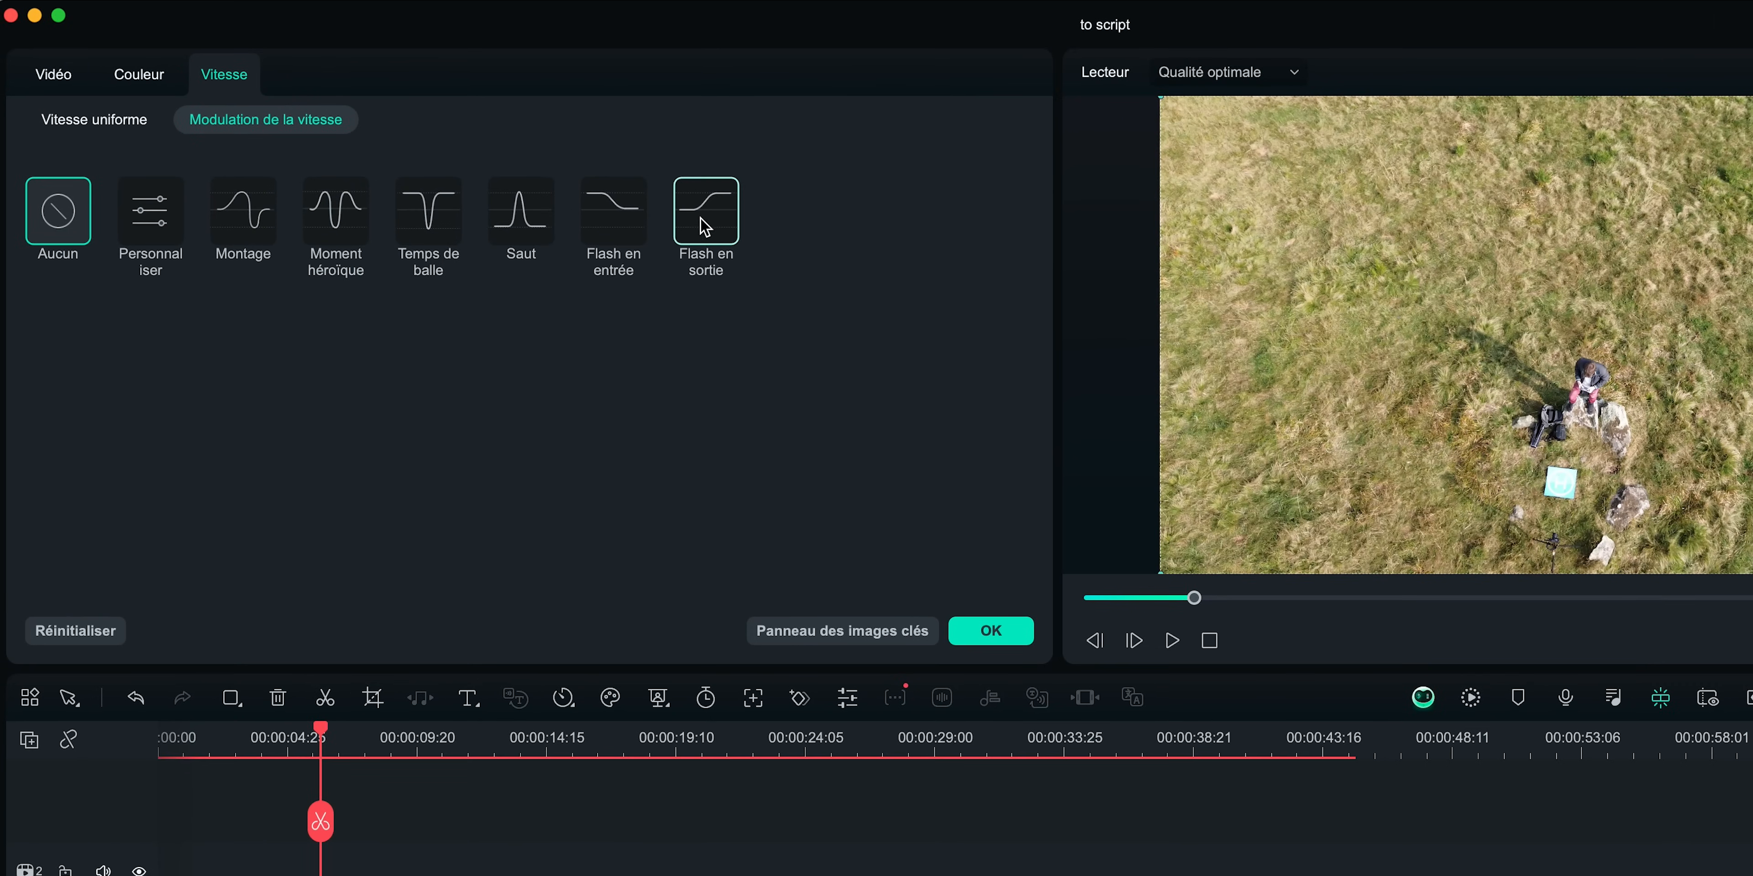
click(703, 213)
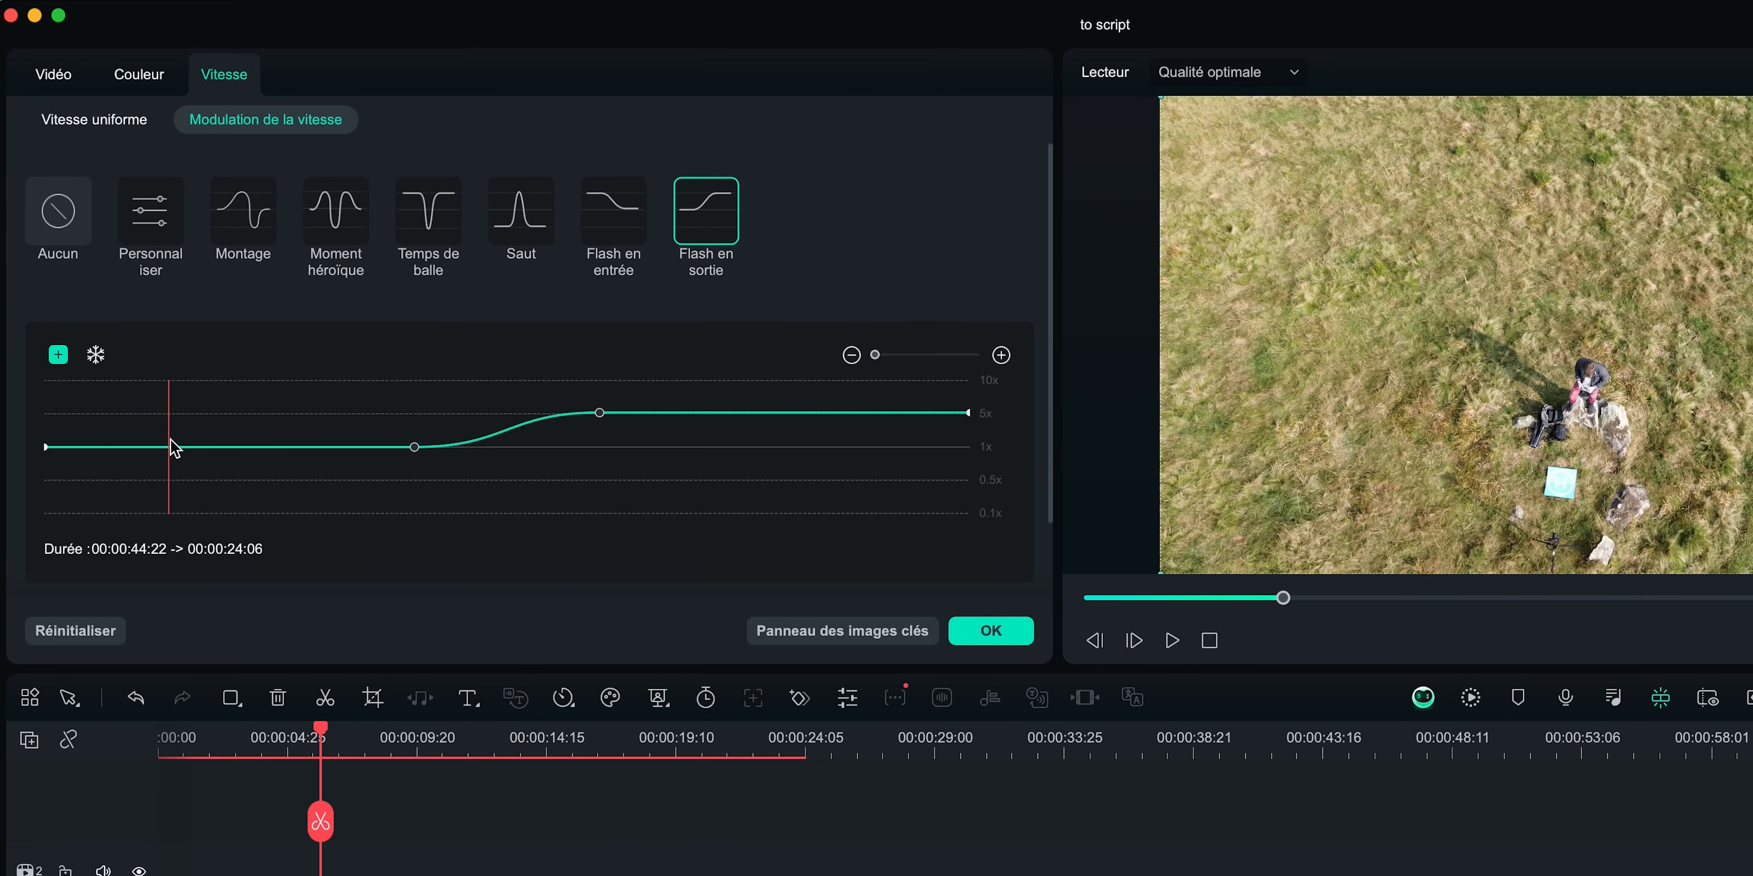
Reshape the DJI_0033 speed curve so it climbs steeply from 1x to 10x early in the clip and holds 10x to the end
drag(414, 447, 178, 446)
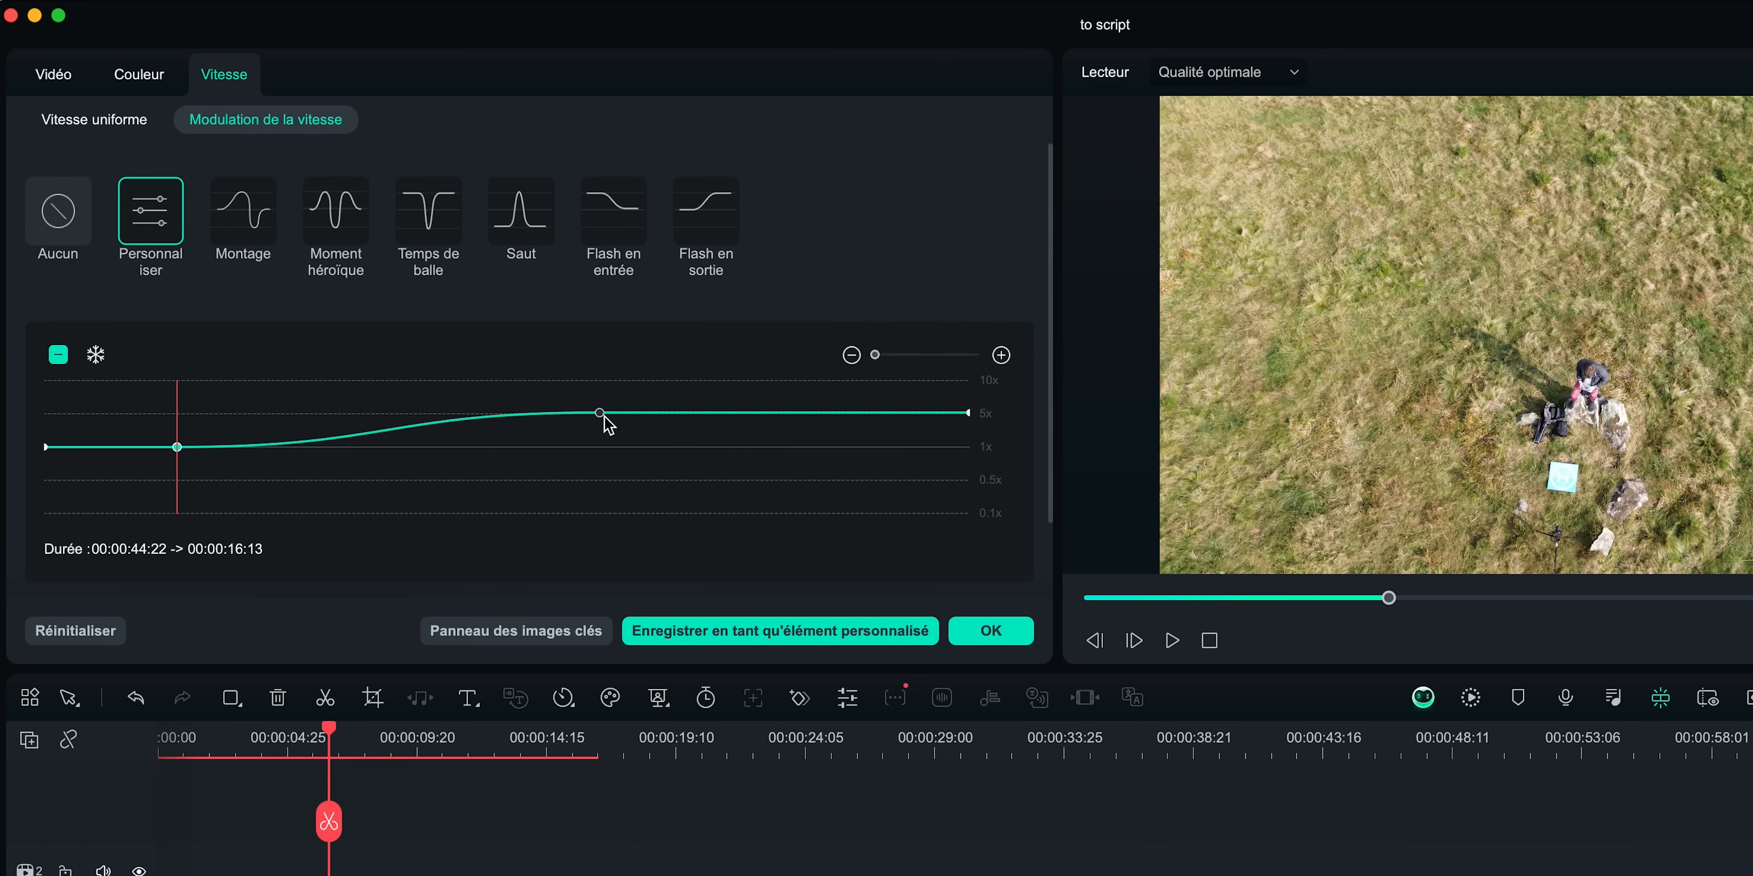
mouse_move(599, 412)
drag(599, 412, 217, 380)
drag(969, 412, 966, 360)
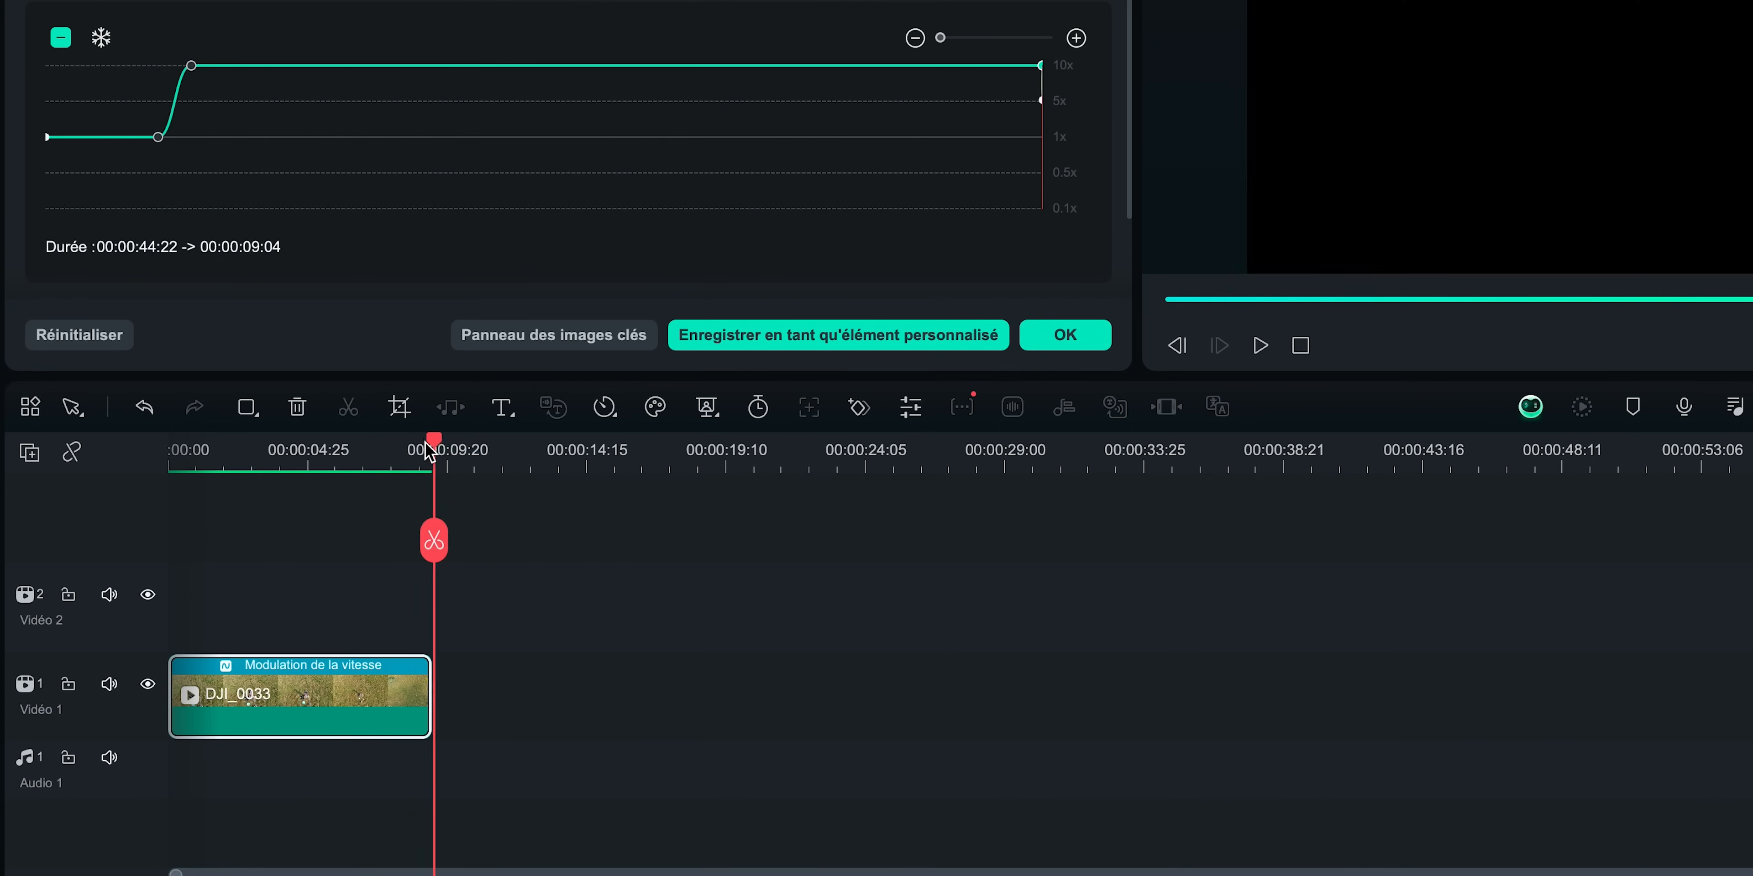
Split the DJI_0033 clip at 00:00:05:21 and delete the part after the cut
drag(337, 580, 263, 589)
drag(342, 459, 338, 460)
click(333, 541)
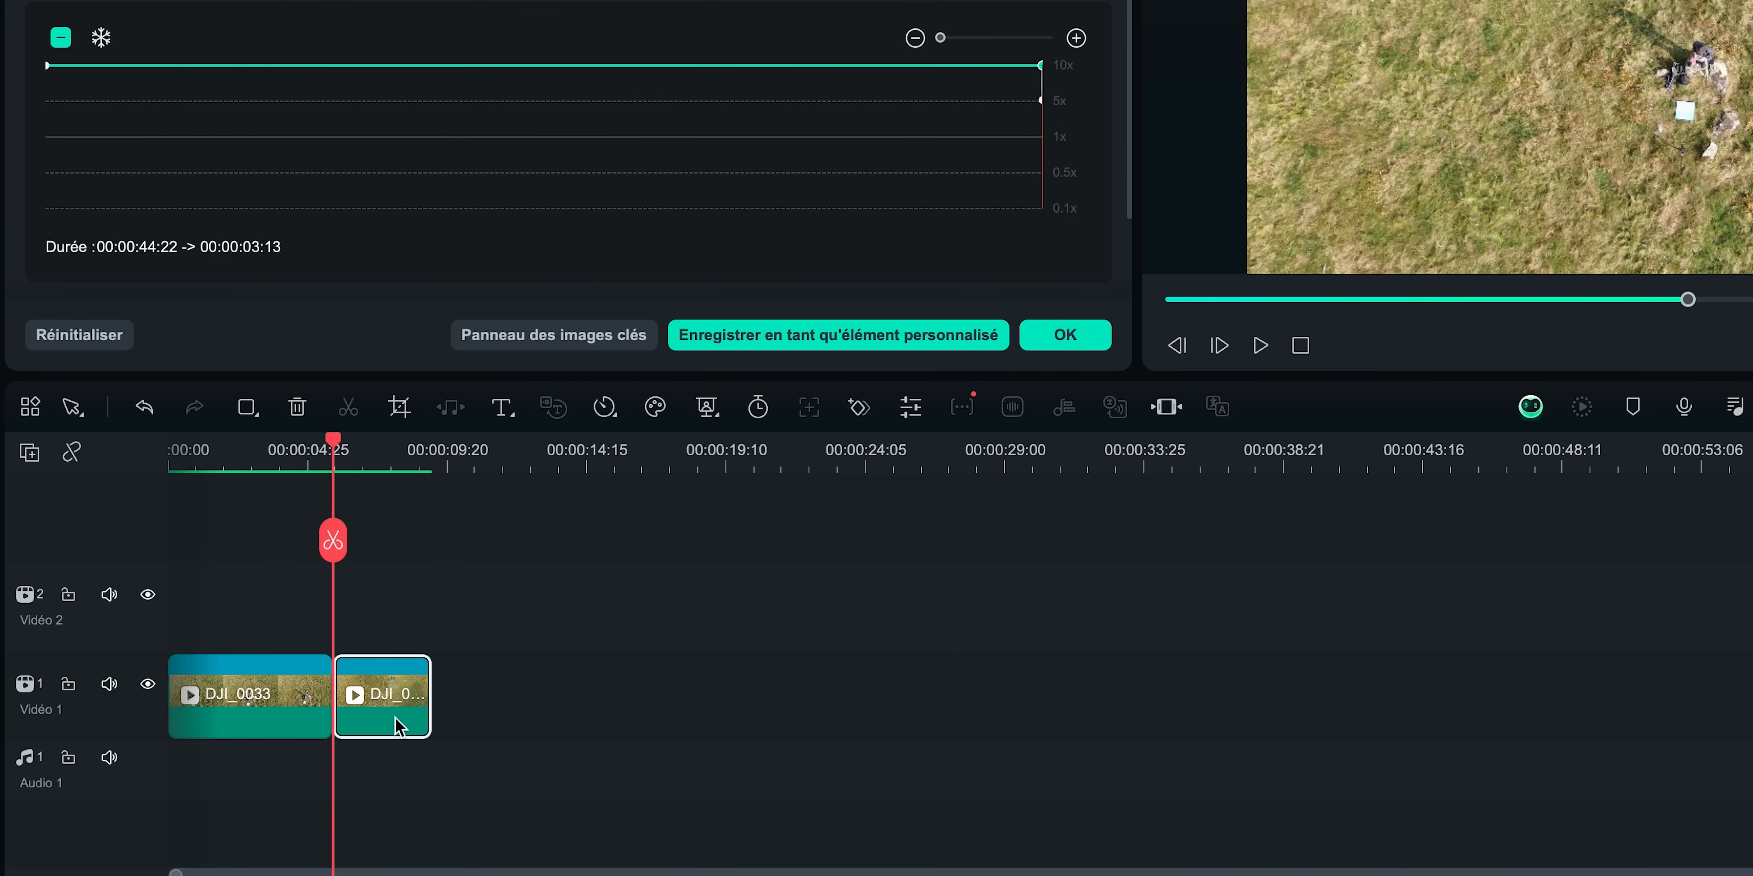
click(397, 721)
key(Delete)
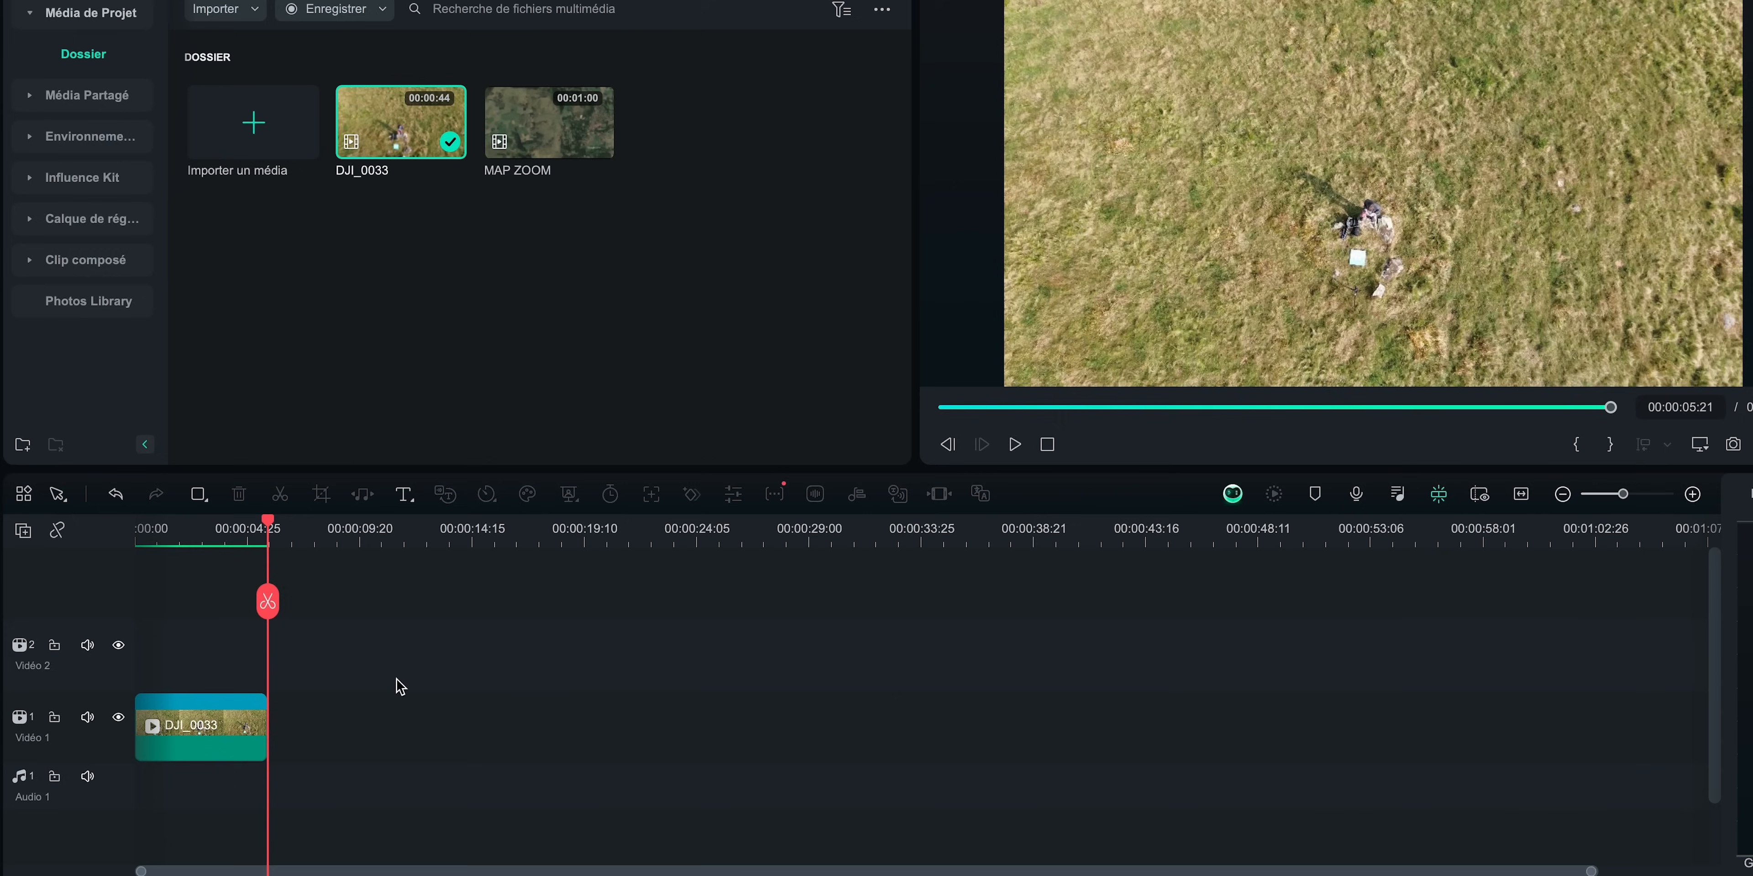
Place the MAP ZOOM clip directly after DJI_0033 on Vidéo 1 and trim about 25 frames off its beginning
drag(525, 156, 270, 726)
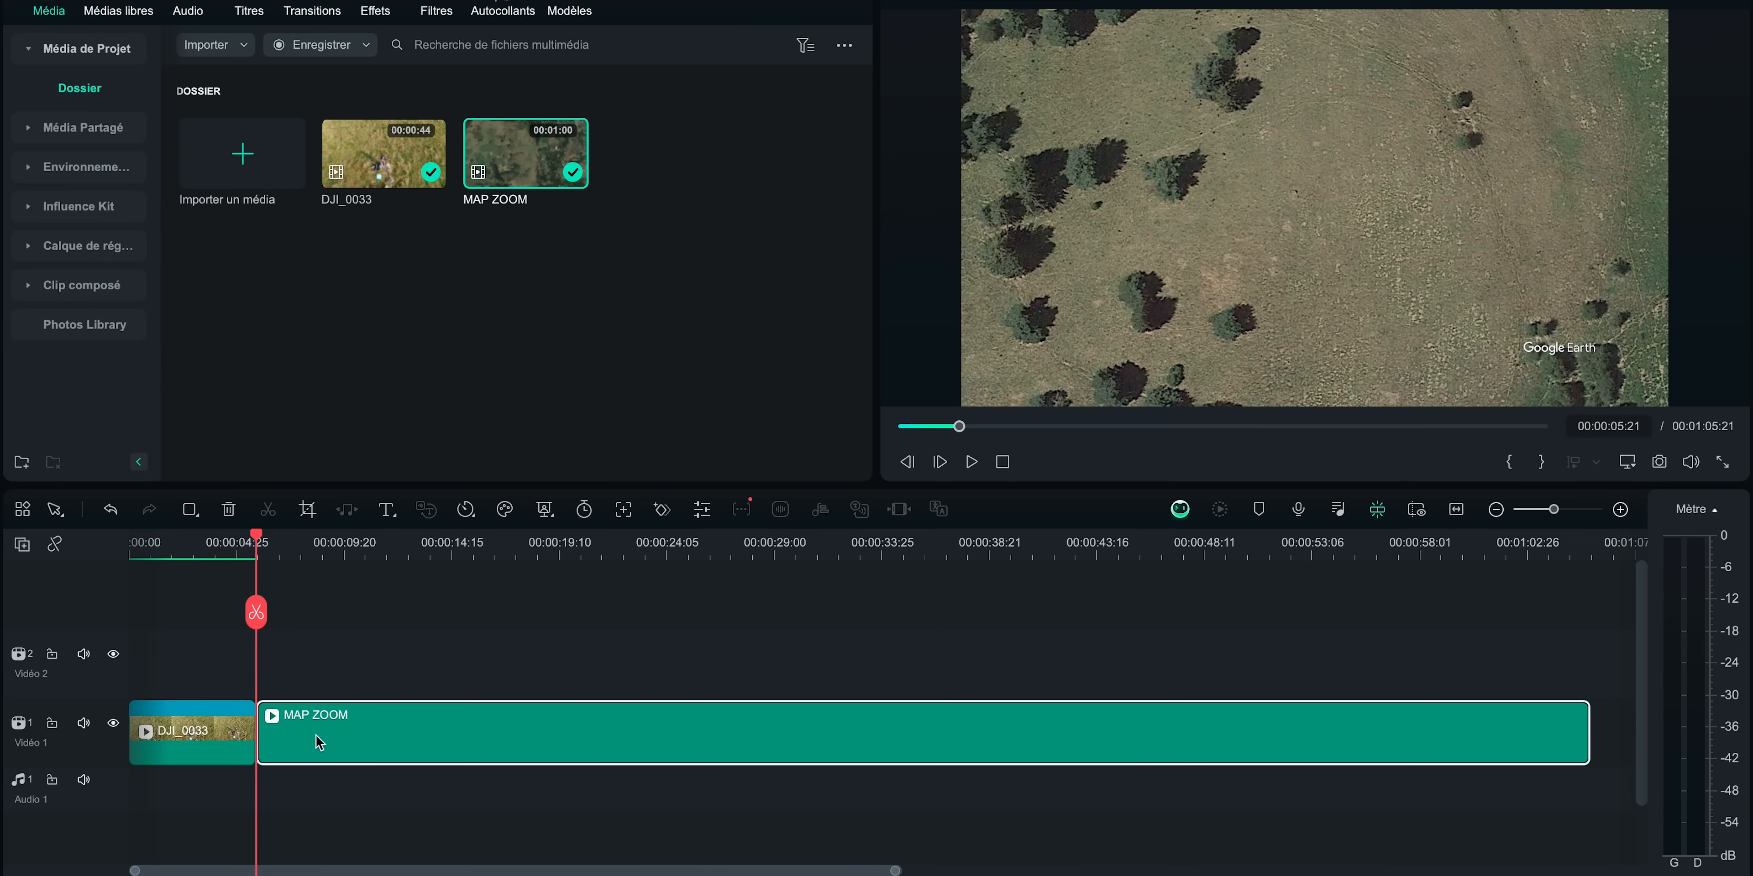
drag(270, 742, 322, 738)
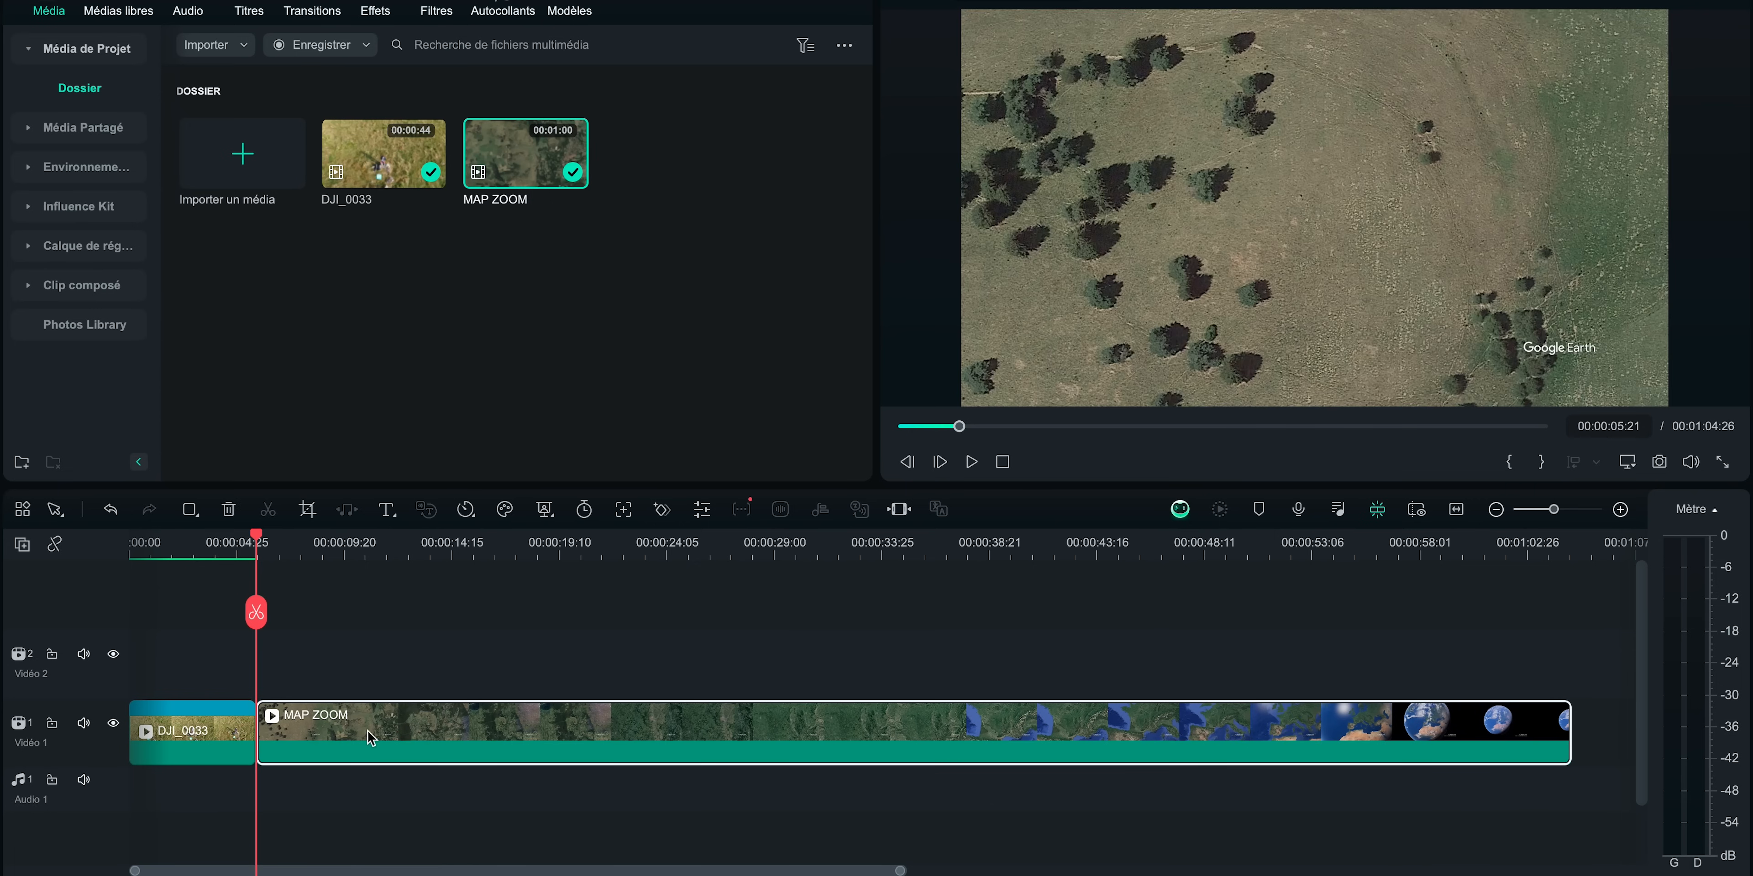
click(1266, 545)
drag(1266, 546, 1481, 543)
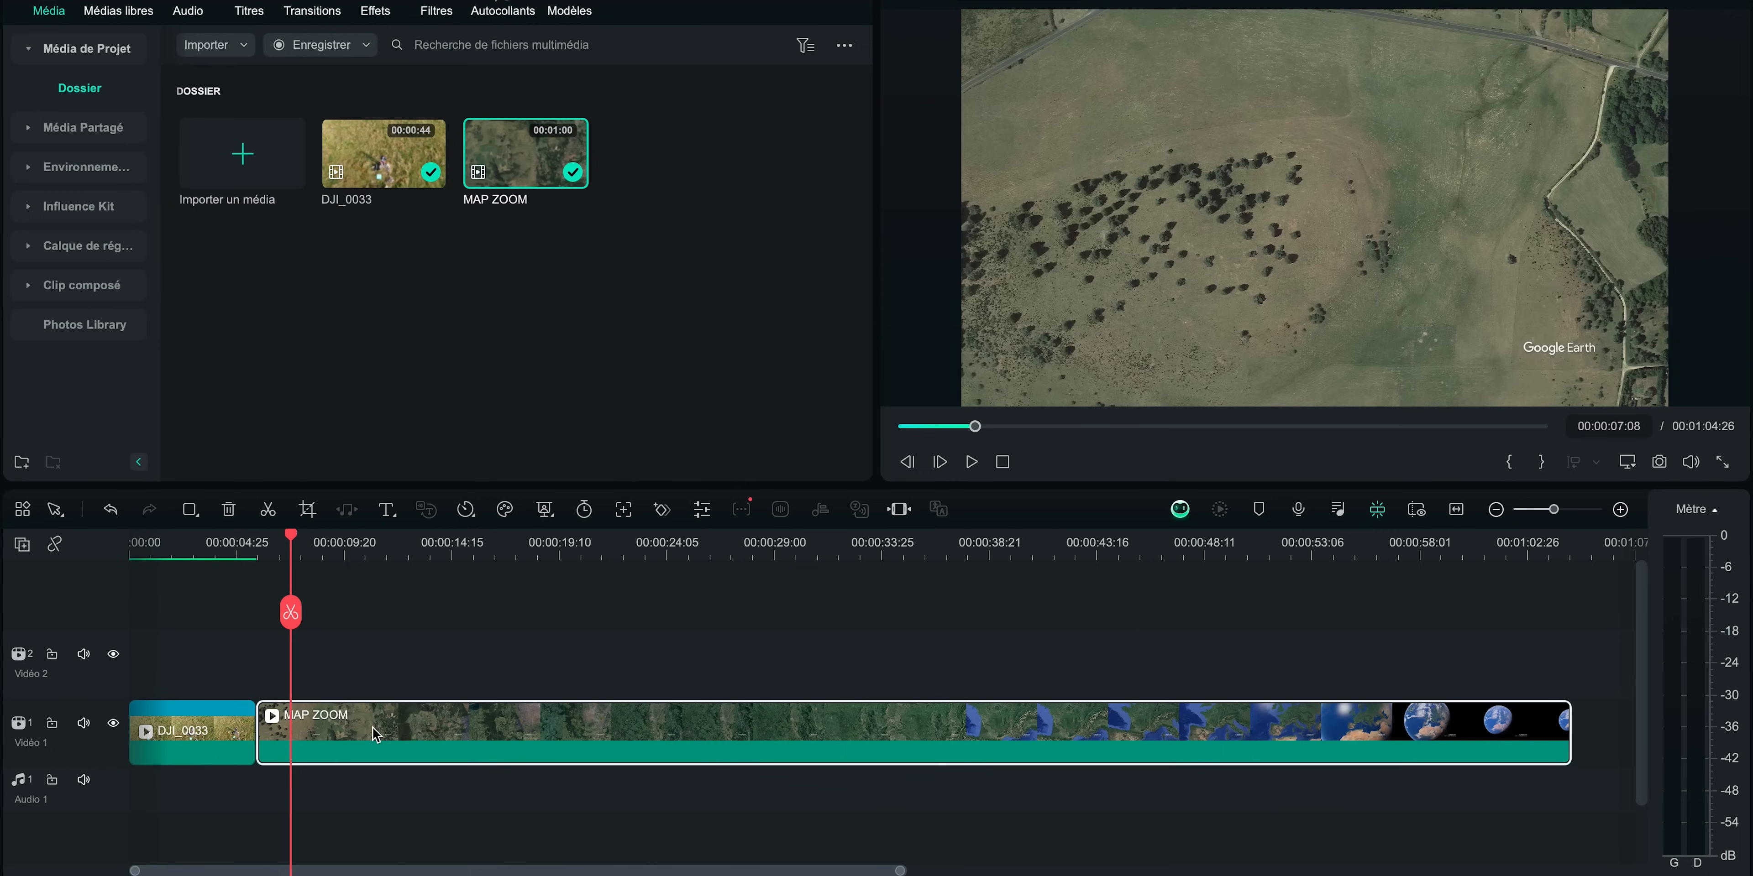
Apply the Flash en entrée speed ramp to MAP ZOOM and lower the curve's fast opening section to slightly below 5x
double_click(373, 729)
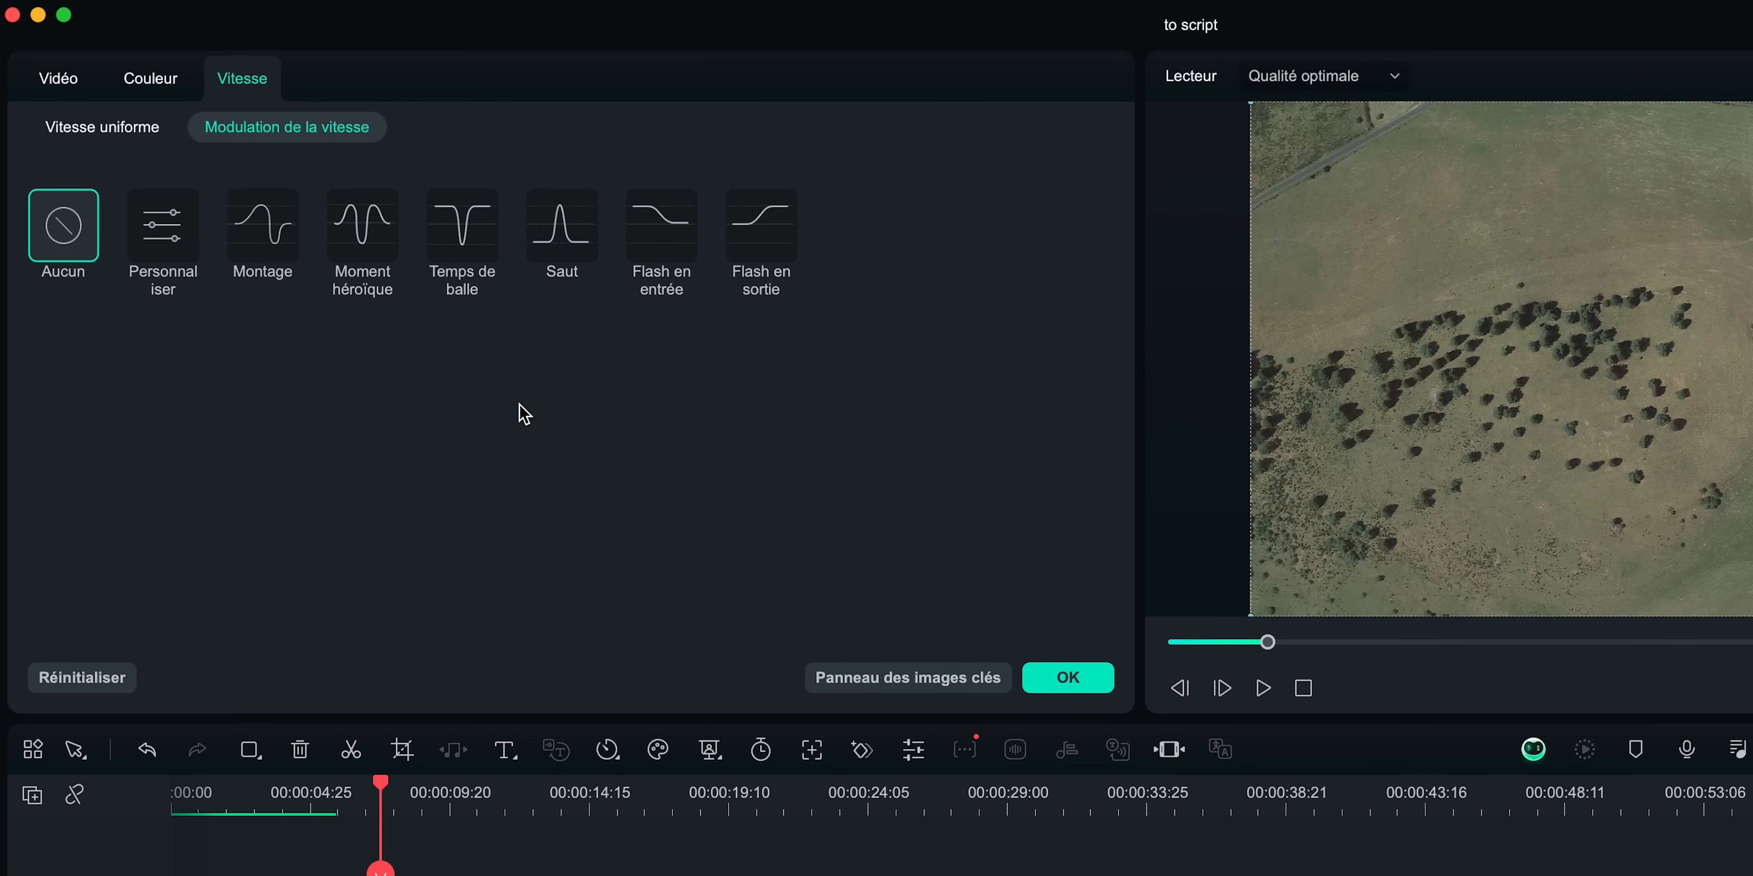
click(662, 251)
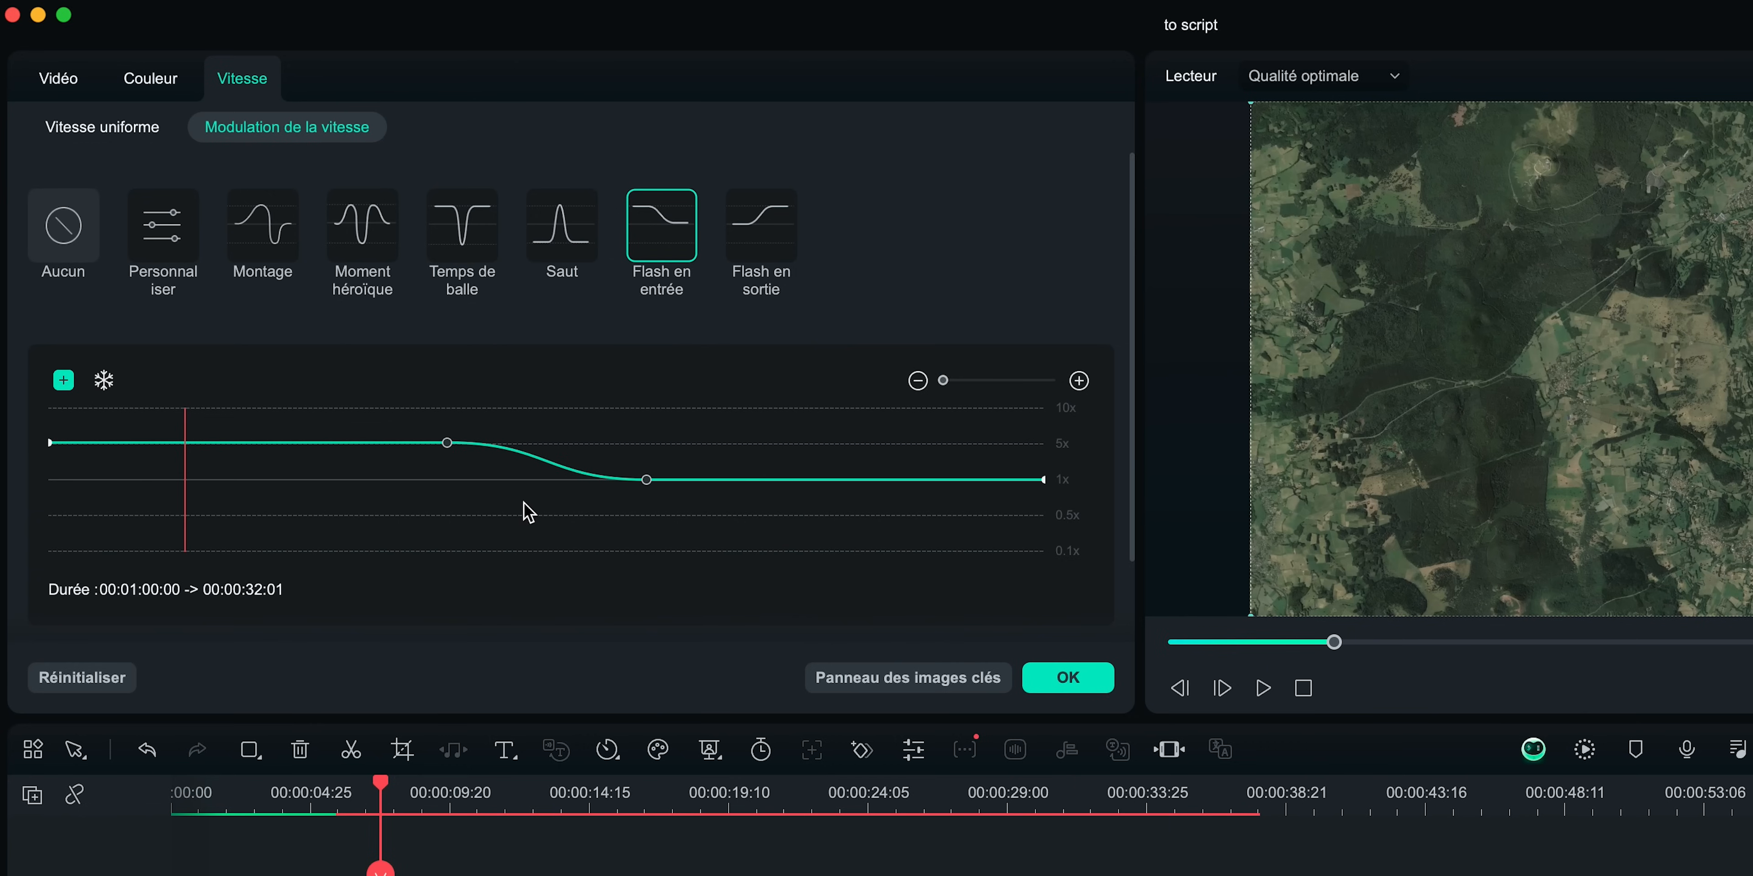
drag(447, 443, 447, 453)
drag(54, 446, 42, 452)
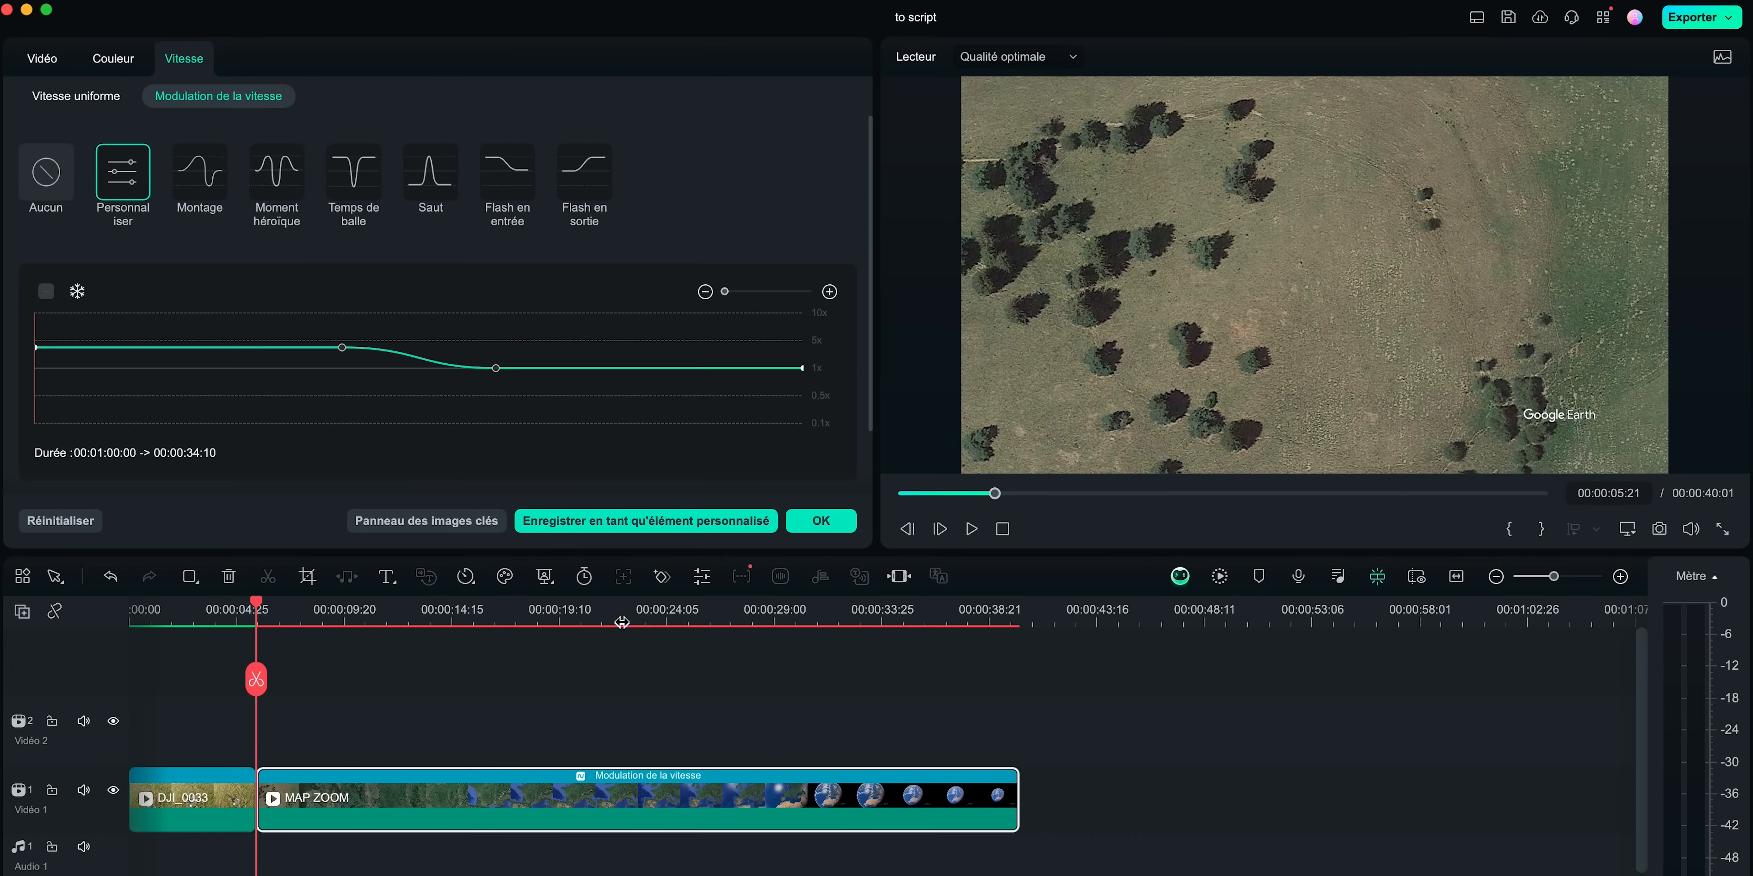
Shift both deceleration points of the MAP ZOOM speed curve toward the end, so the clip slows to 1x once the Earth is in view
click(471, 493)
drag(362, 385, 686, 403)
click(853, 610)
click(770, 610)
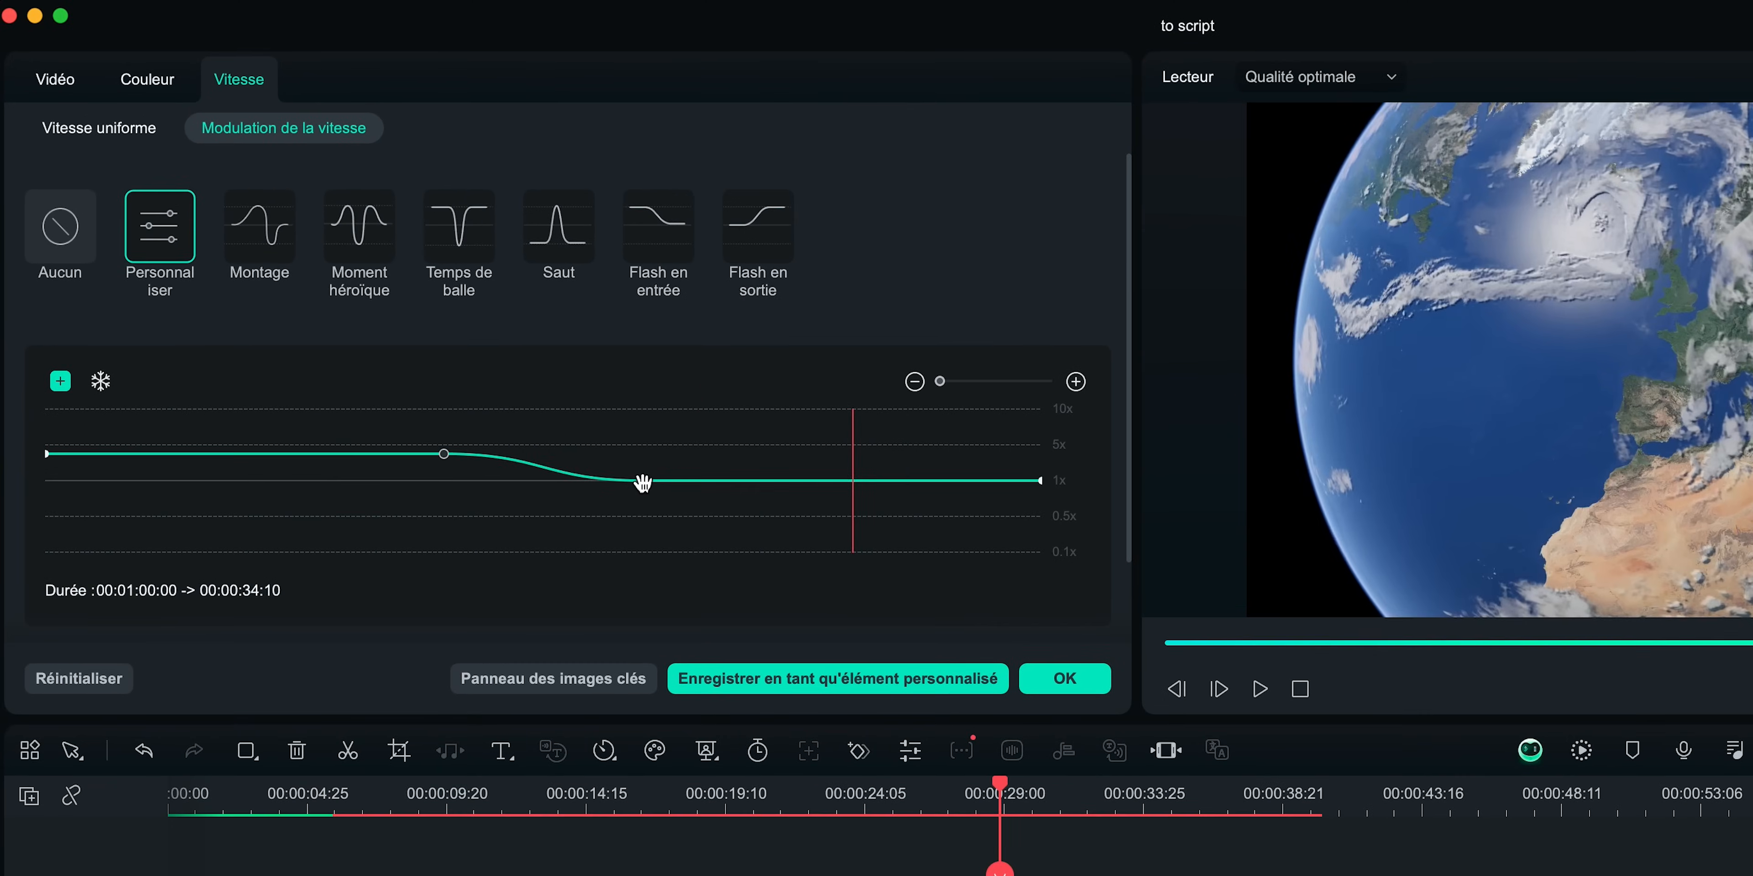
drag(515, 383, 682, 382)
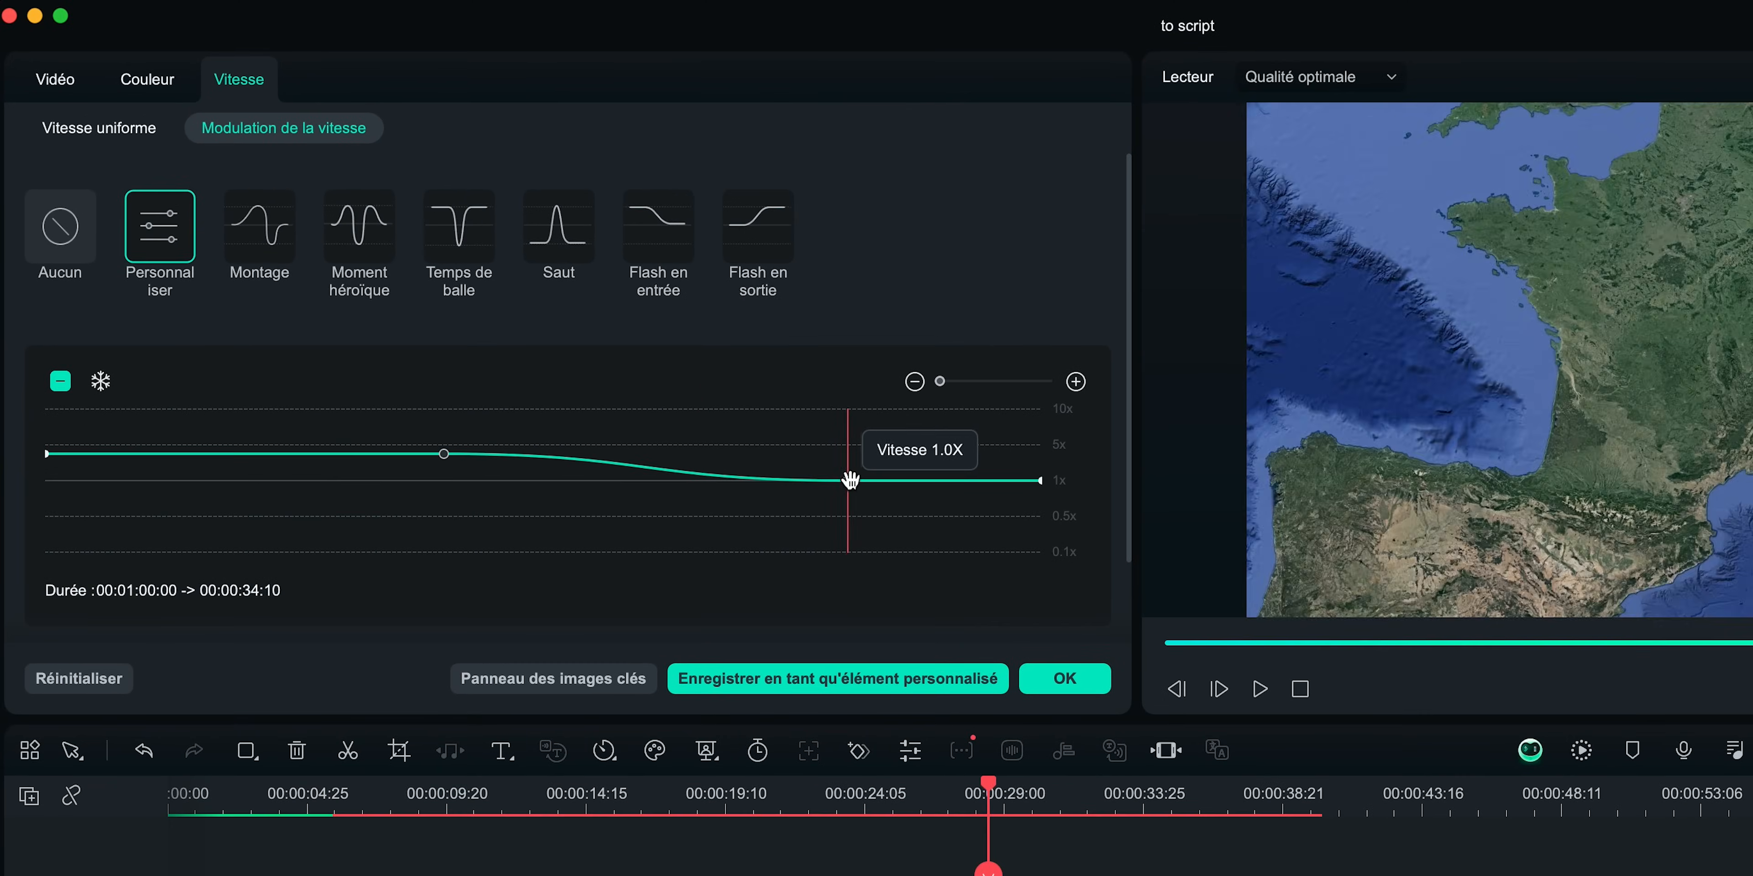
drag(782, 457, 779, 453)
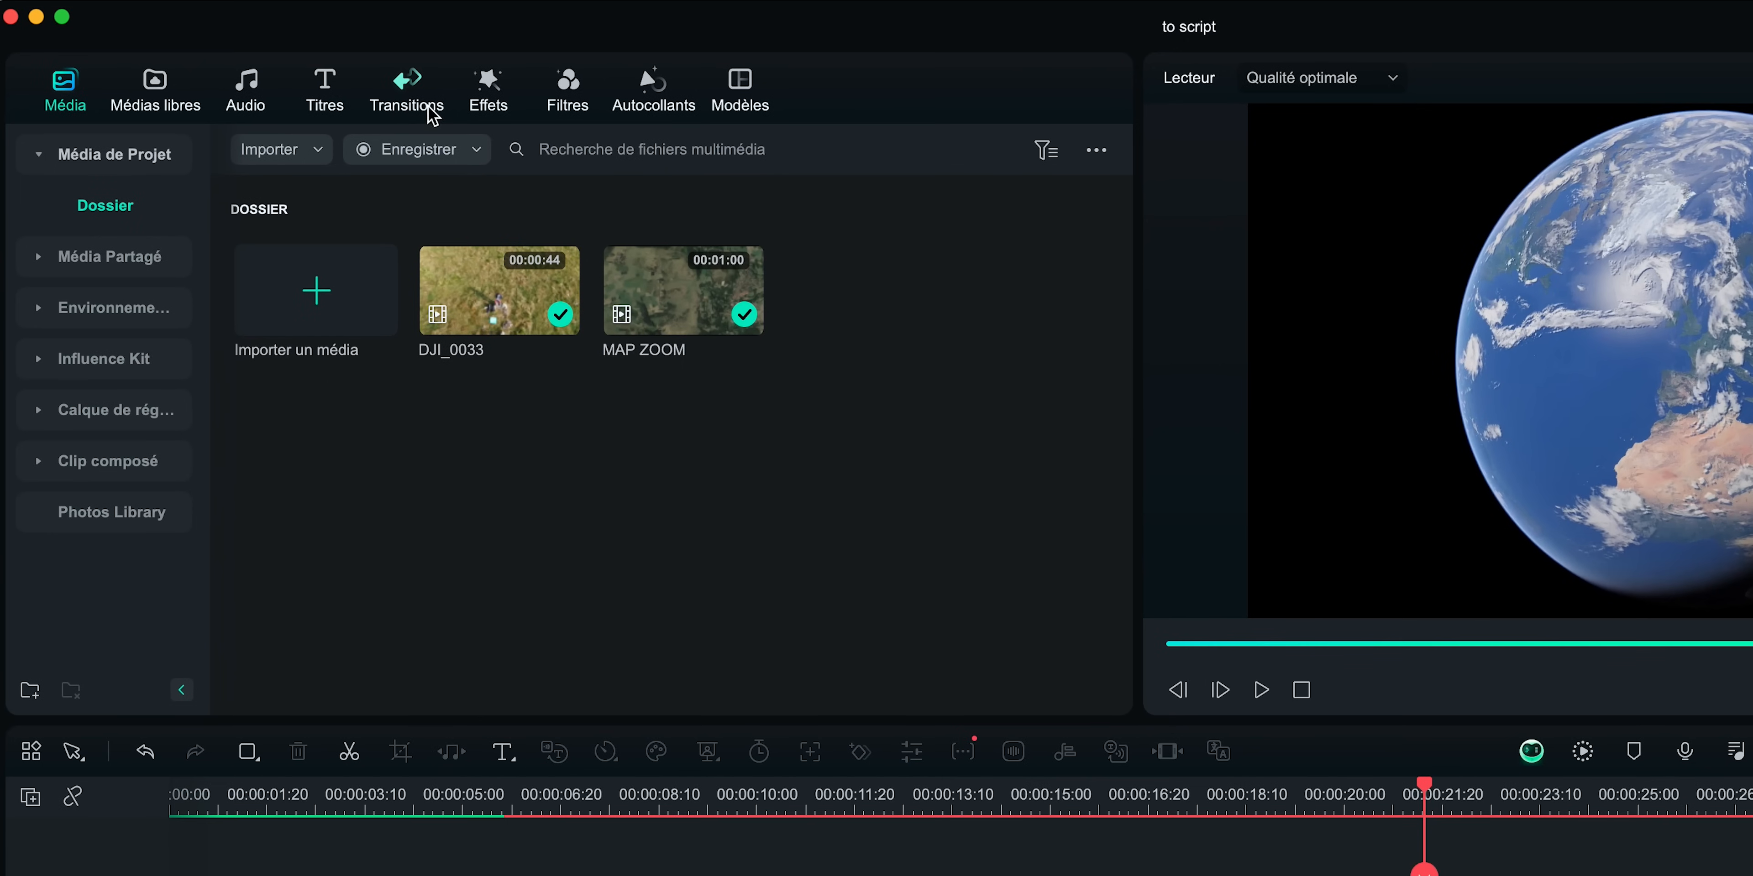
Search the transitions for "distorsion" and add Zoom de distorsion 6 at the cut between DJI_0033 and MAP ZOOM
click(415, 113)
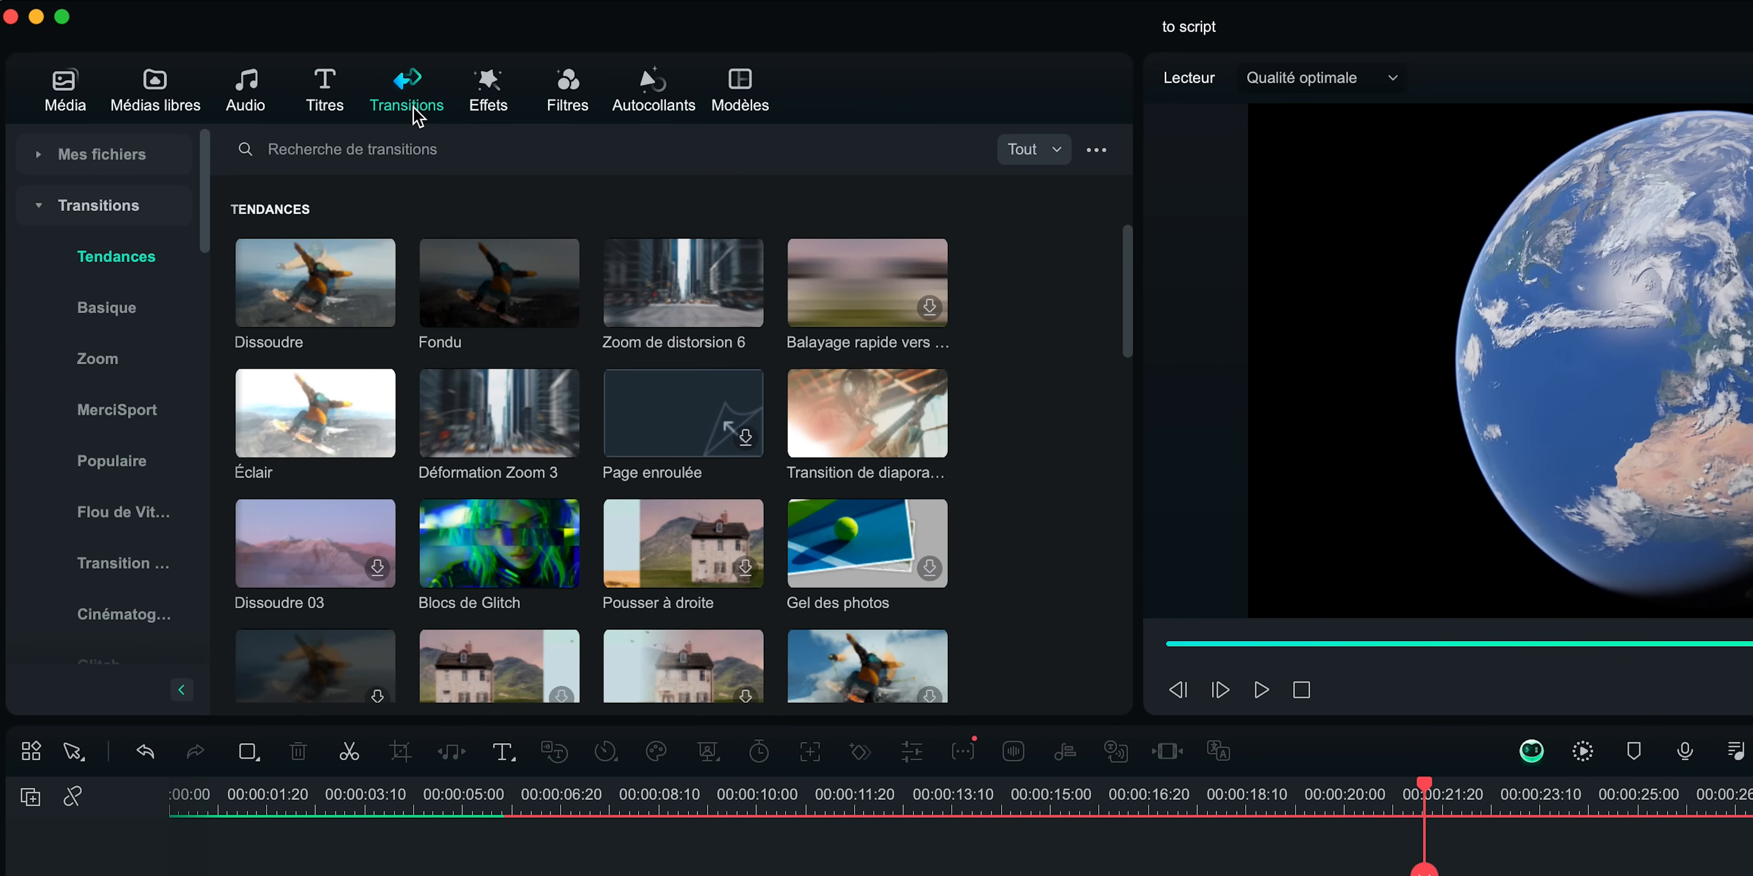
click(328, 148)
text(distorsion)
key(Return)
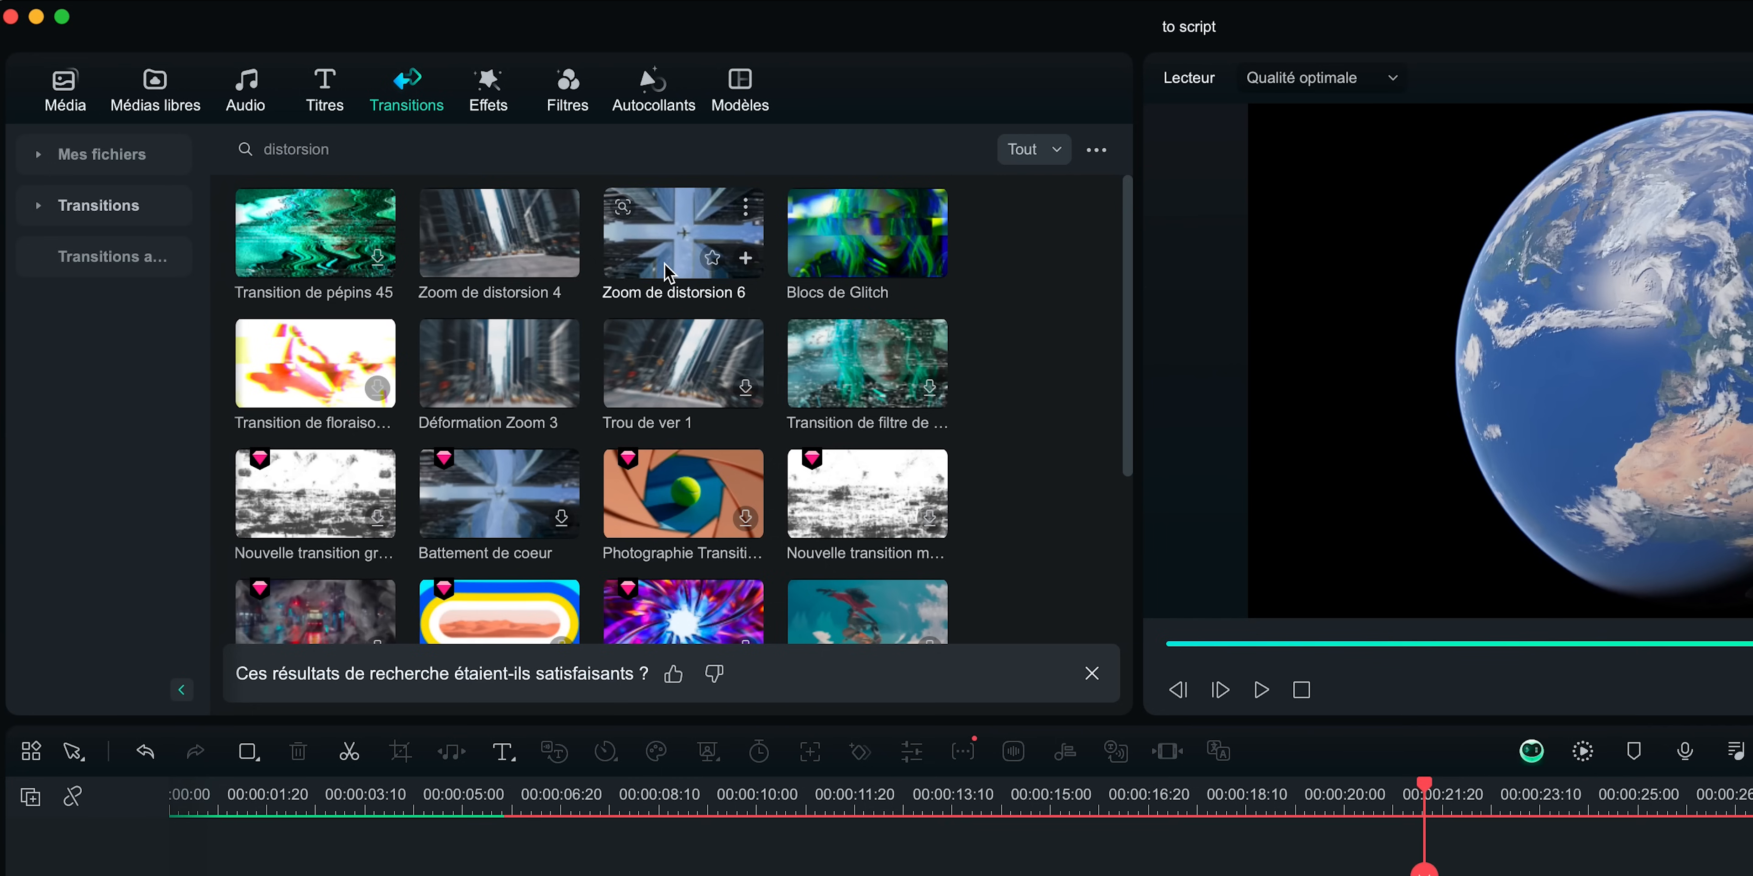
drag(685, 241, 496, 875)
drag(494, 706, 565, 700)
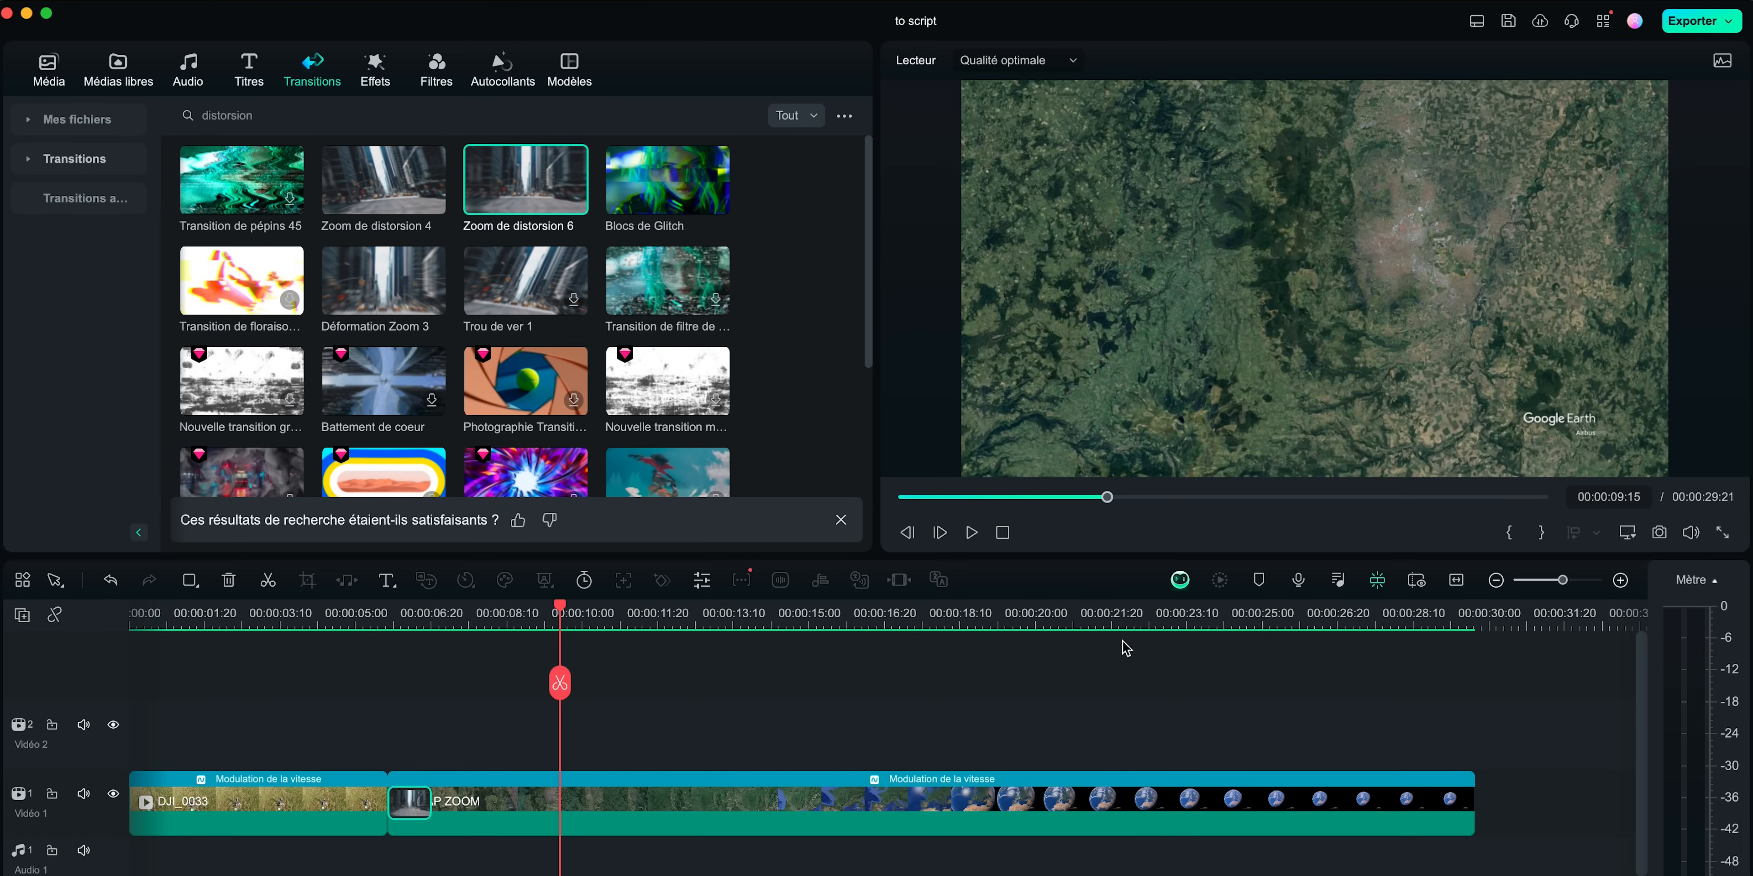
Compare the tones of both clips and raise MAP ZOOM's basic colour settings for a warmer, more saturated look matching the drone footage
click(301, 617)
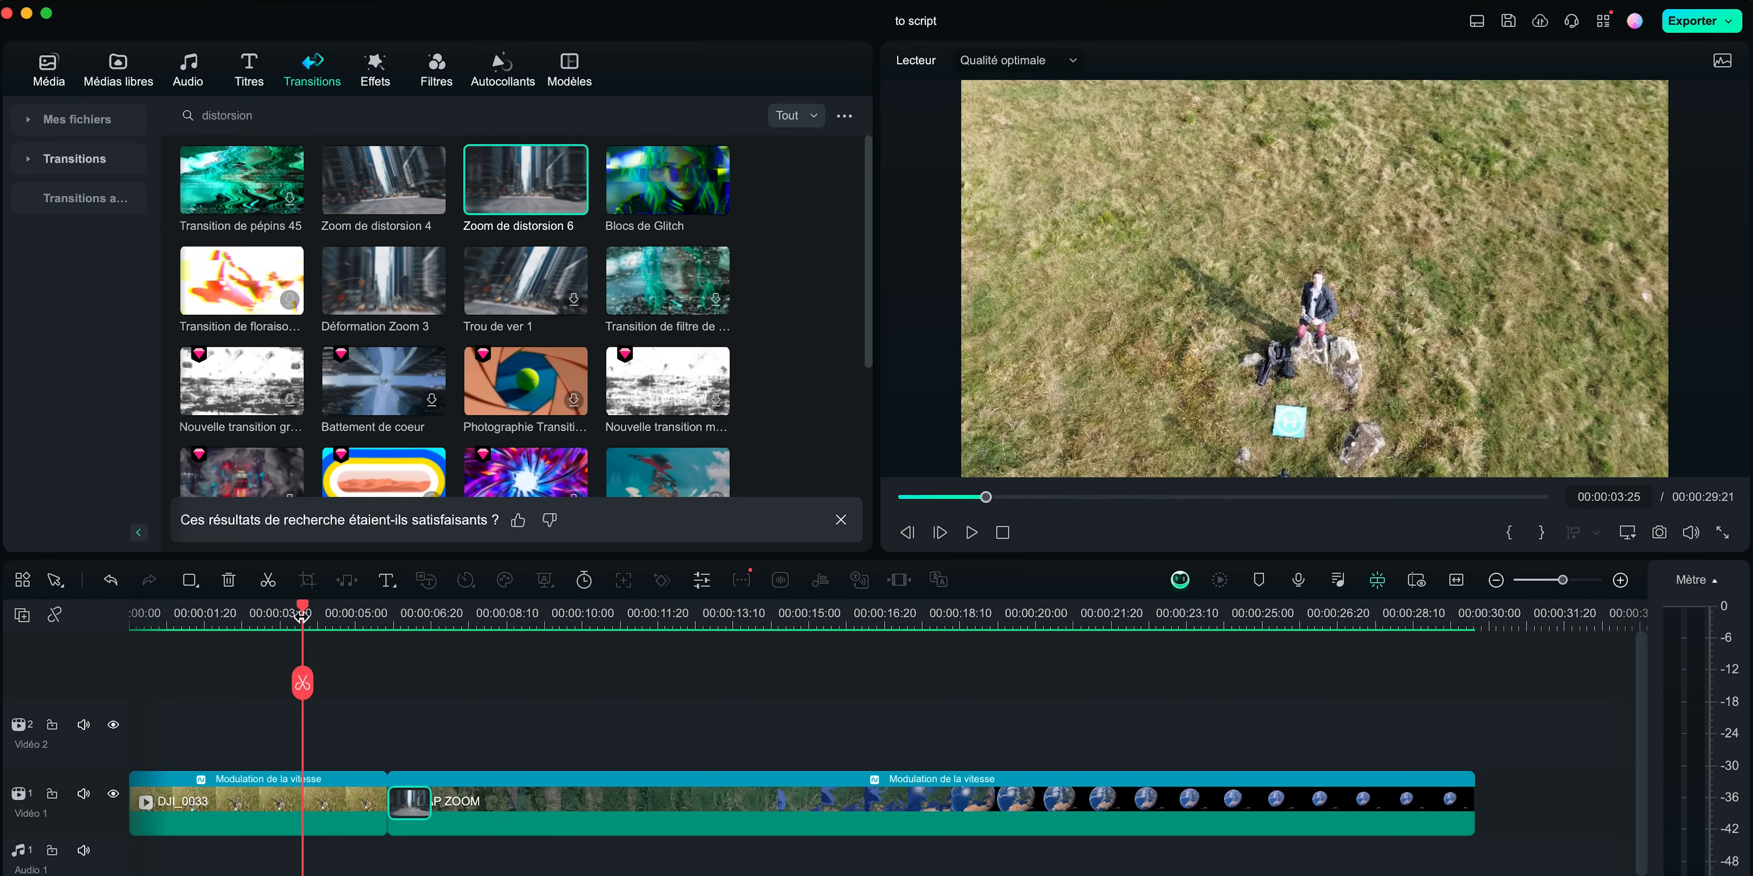
click(527, 616)
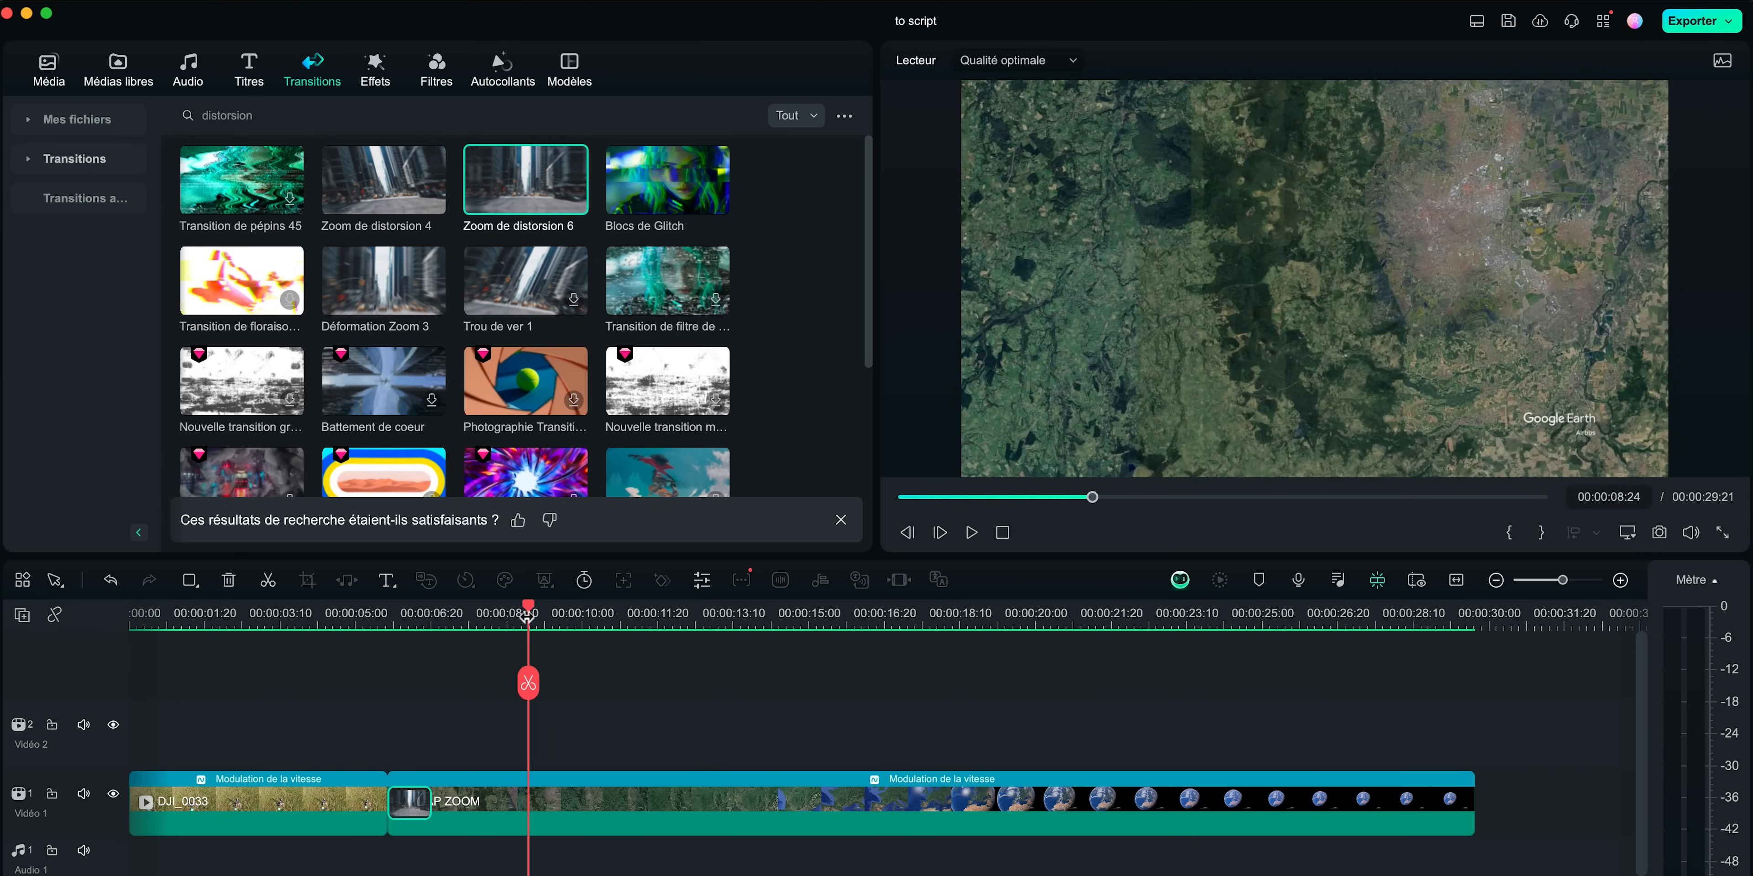
click(247, 616)
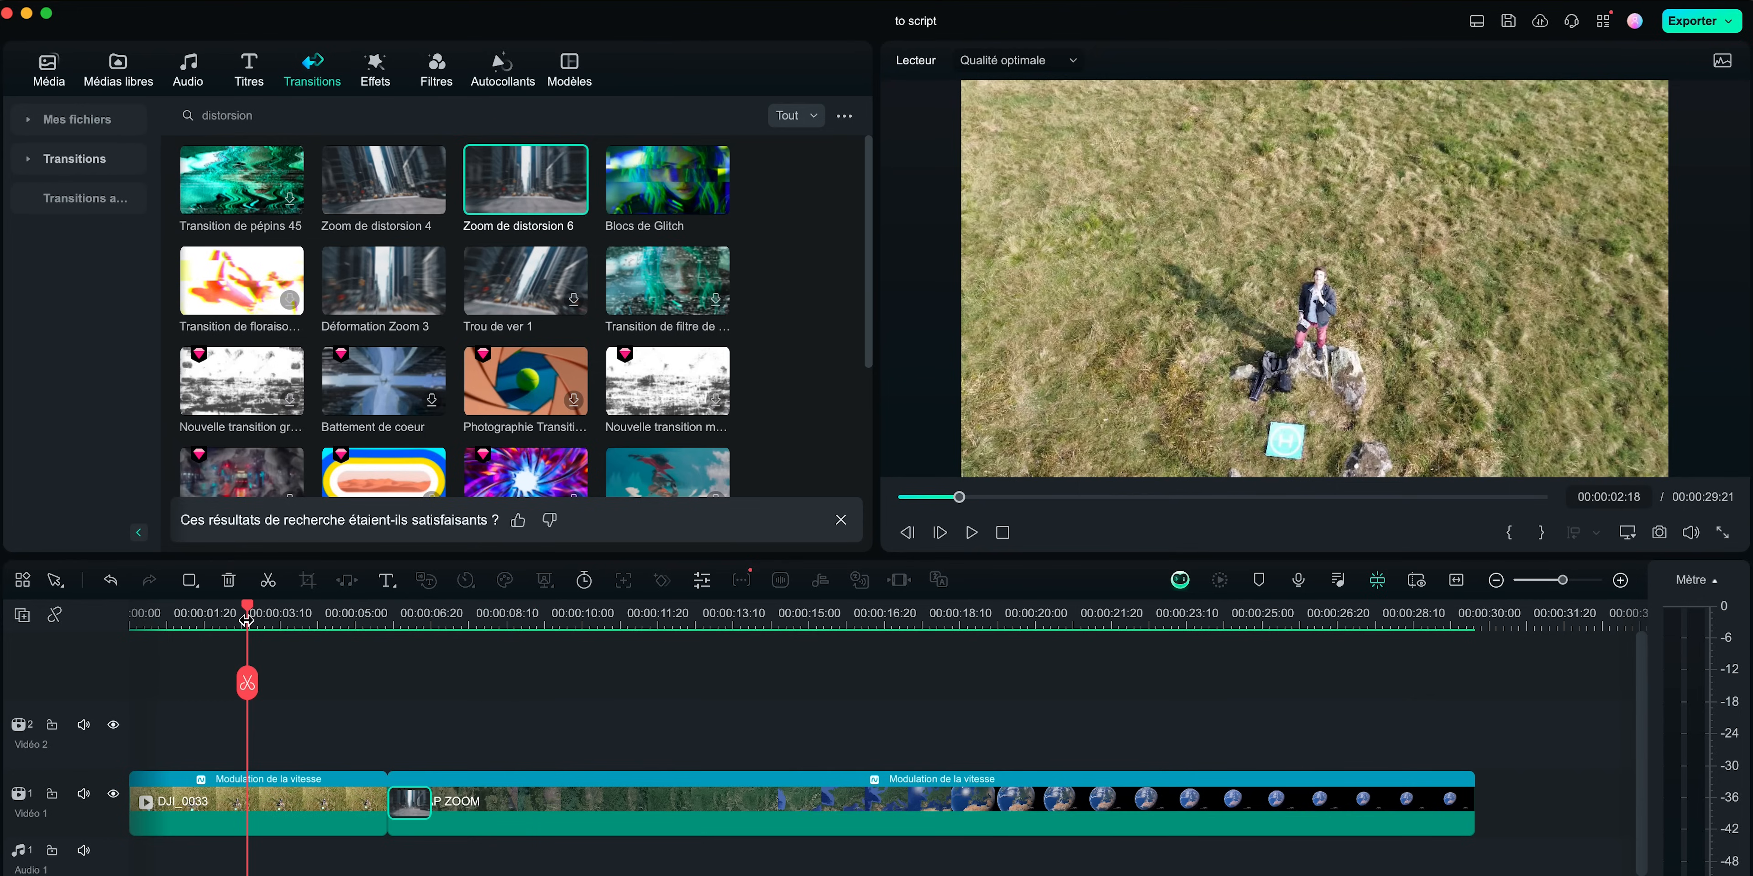
click(480, 617)
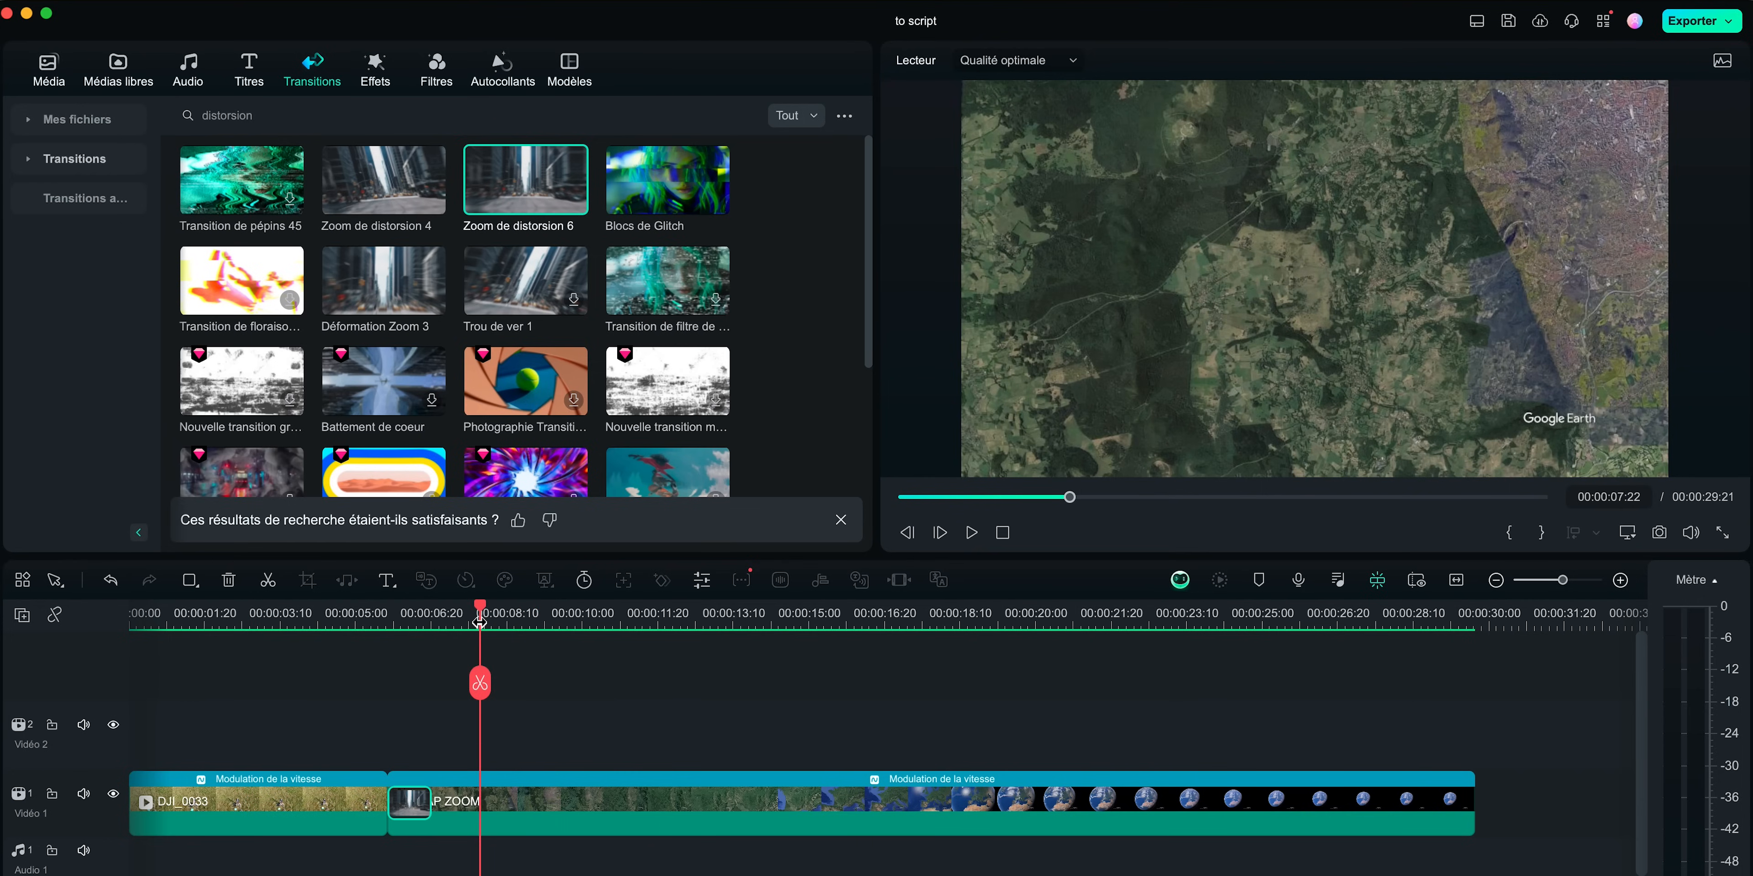
click(509, 817)
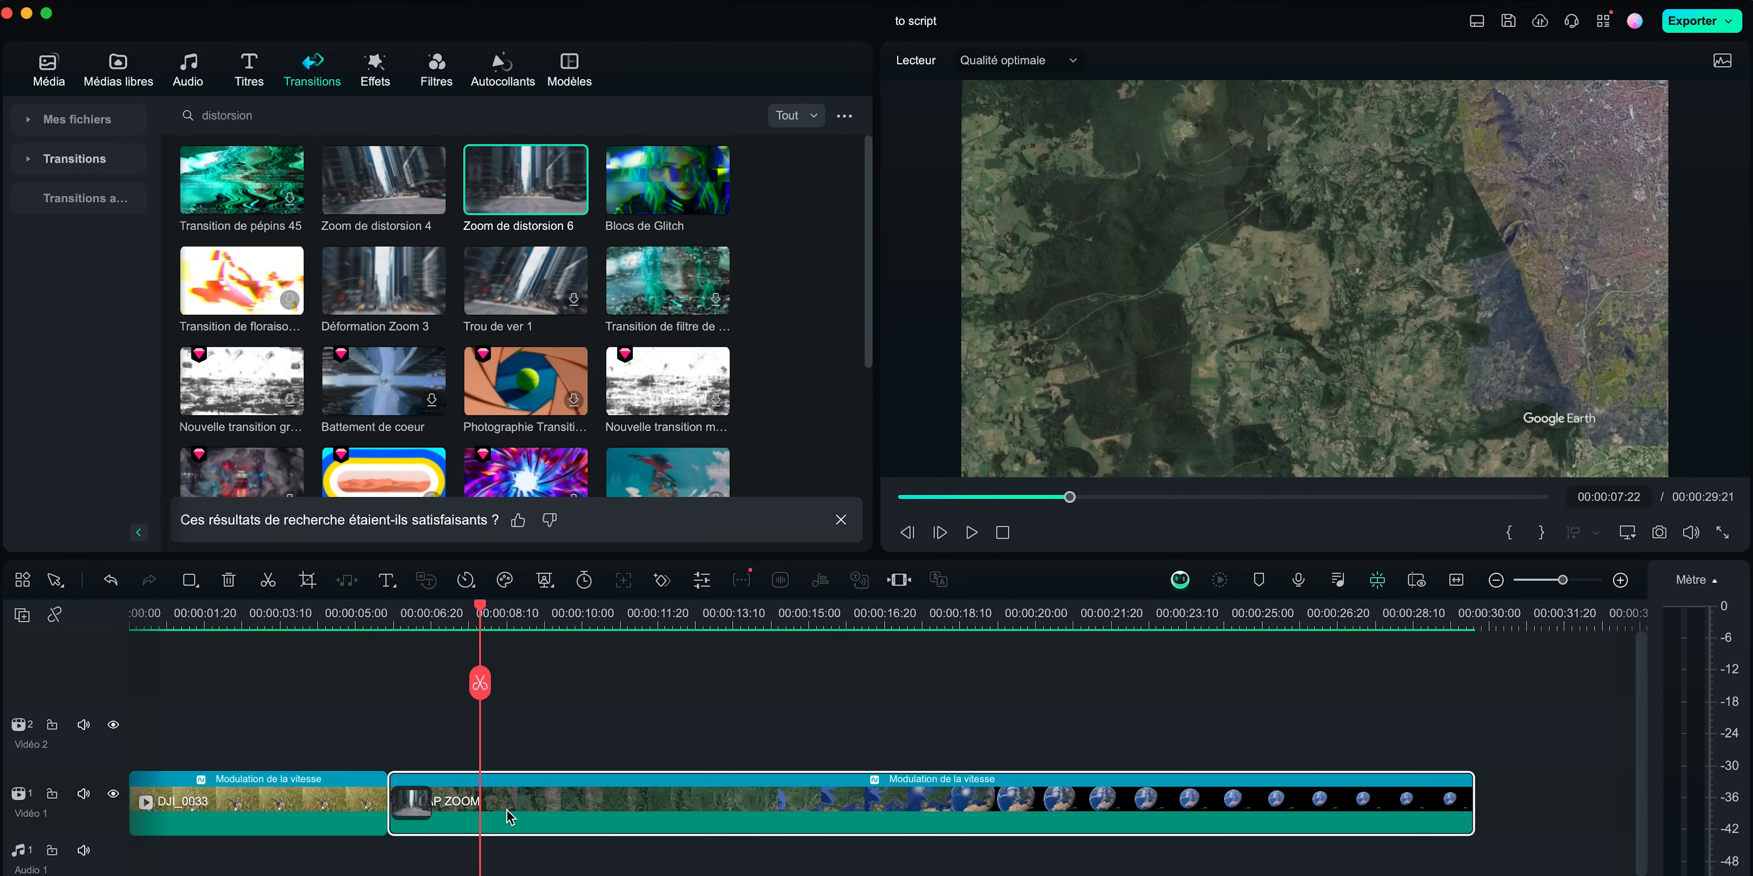
double_click(509, 817)
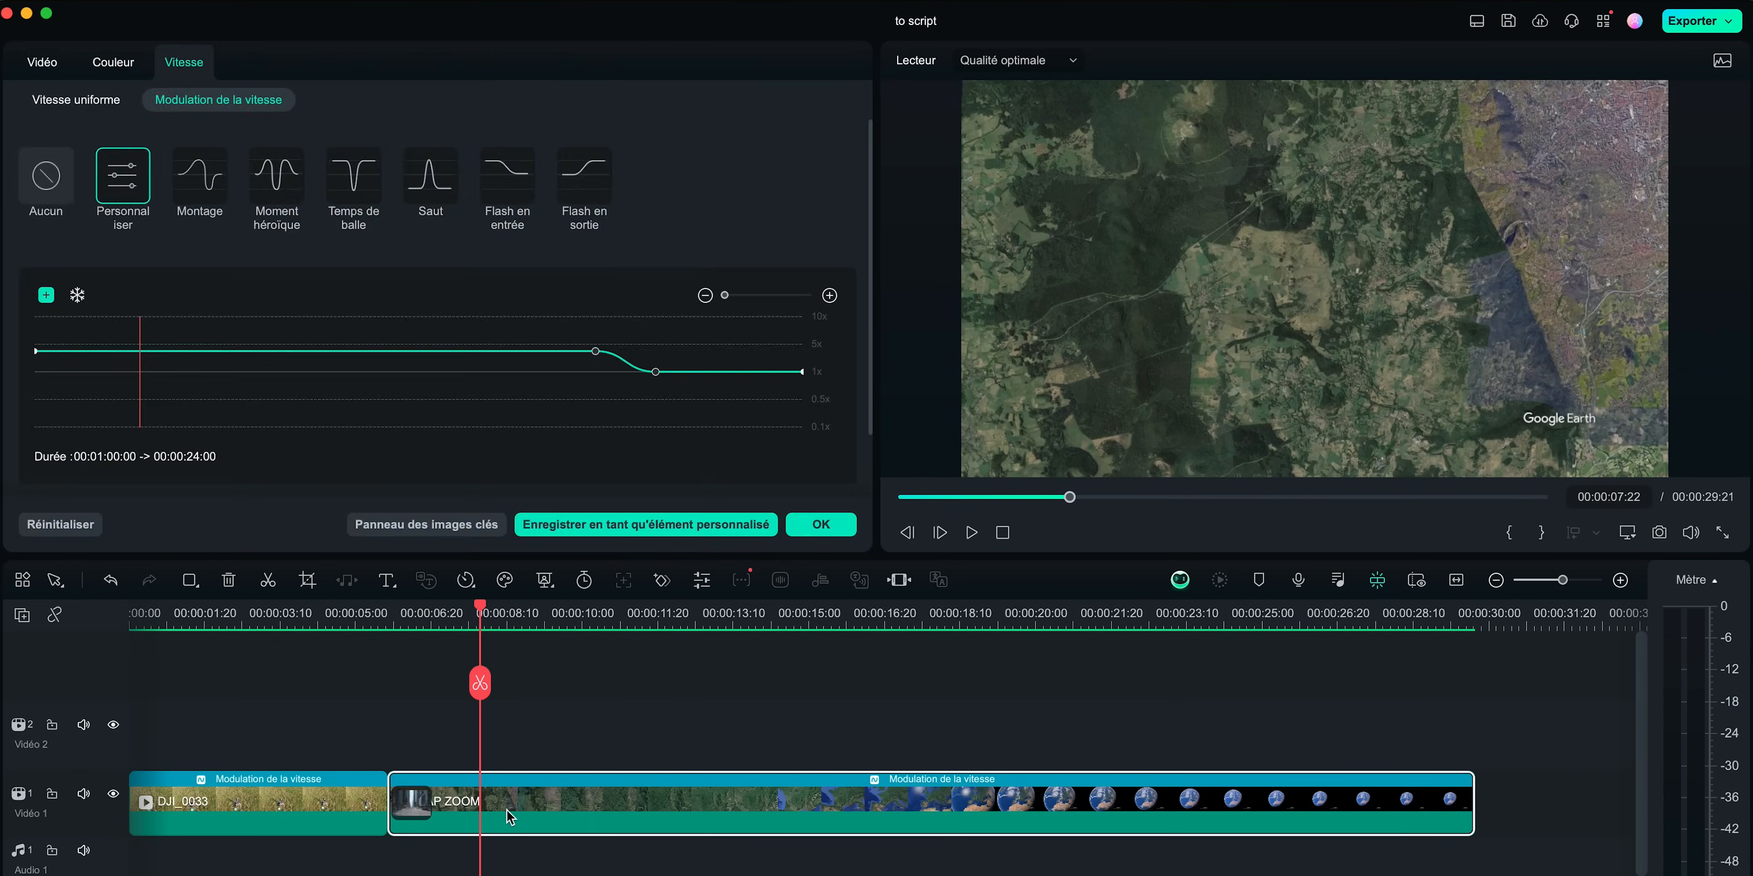
click(112, 68)
scroll(207, 266, up, 10)
drag(394, 294, 439, 298)
scroll(440, 299, down, 2)
drag(394, 430, 621, 431)
Fine-tune the MAP ZOOM clip's basic light settings to bring its tones closer to the drone footage
scroll(640, 429, down, 8)
drag(395, 260, 417, 263)
scroll(408, 286, down, 1)
drag(395, 352, 445, 351)
scroll(446, 352, down, 1)
drag(397, 421, 495, 423)
drag(394, 351, 318, 355)
Set the DJI_0033 clip's Tons clairs to -42, Ombre to -44 and Blanc to -20, and compare its look with MAP ZOOM
click(435, 612)
click(328, 613)
click(338, 795)
drag(393, 352, 231, 352)
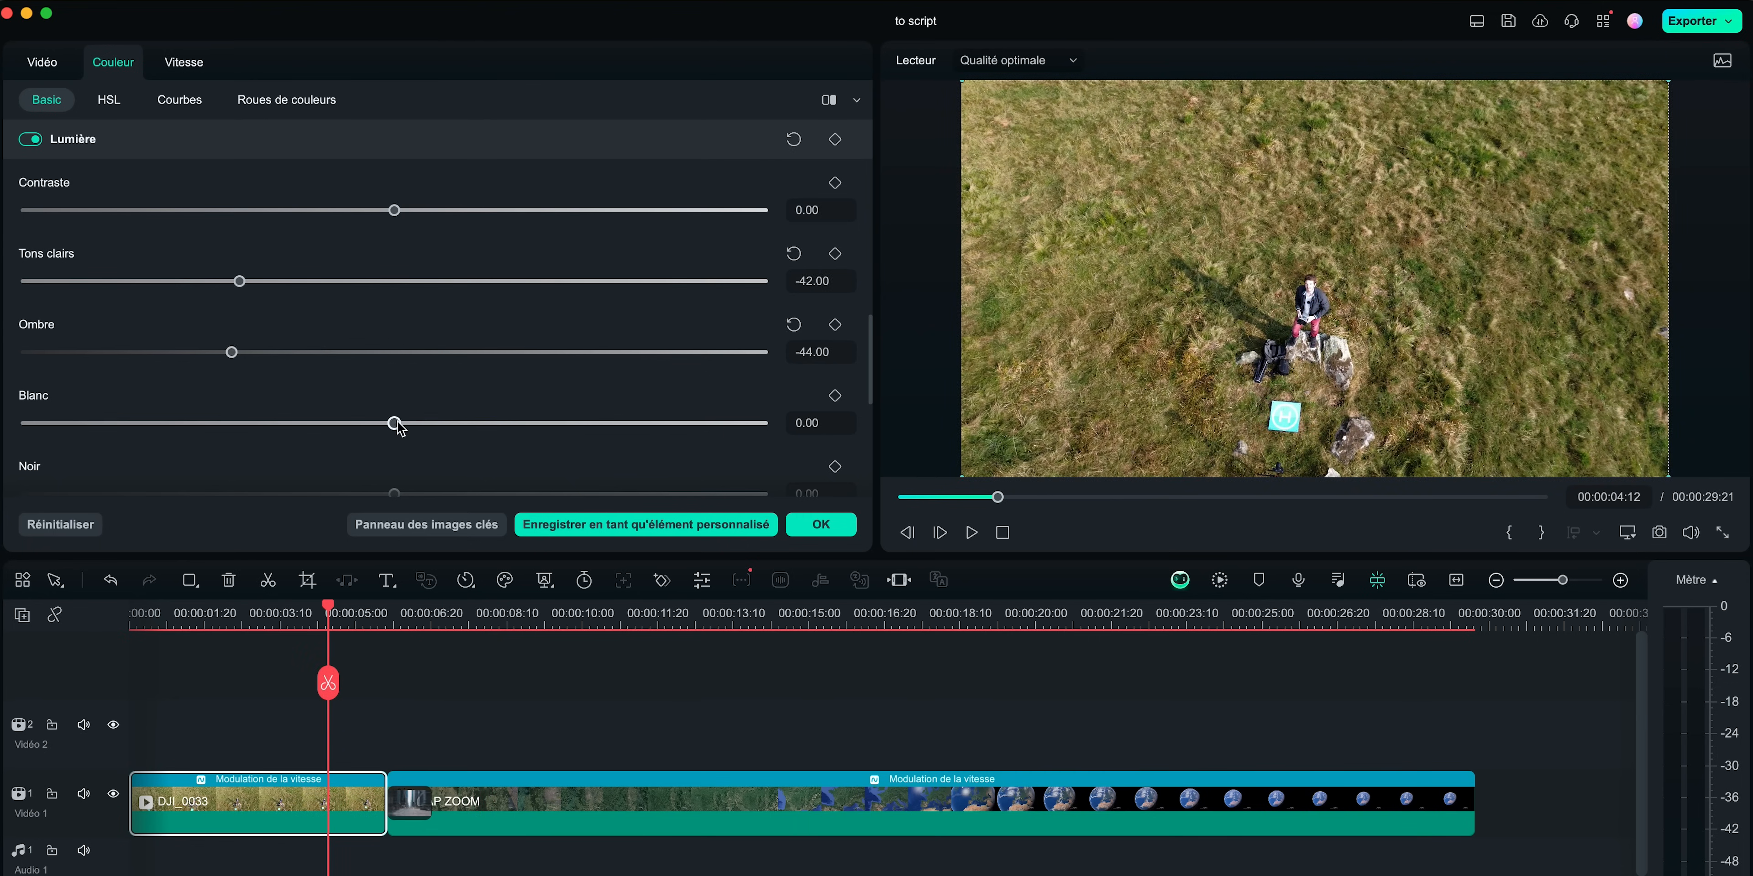
drag(393, 423, 320, 422)
click(441, 613)
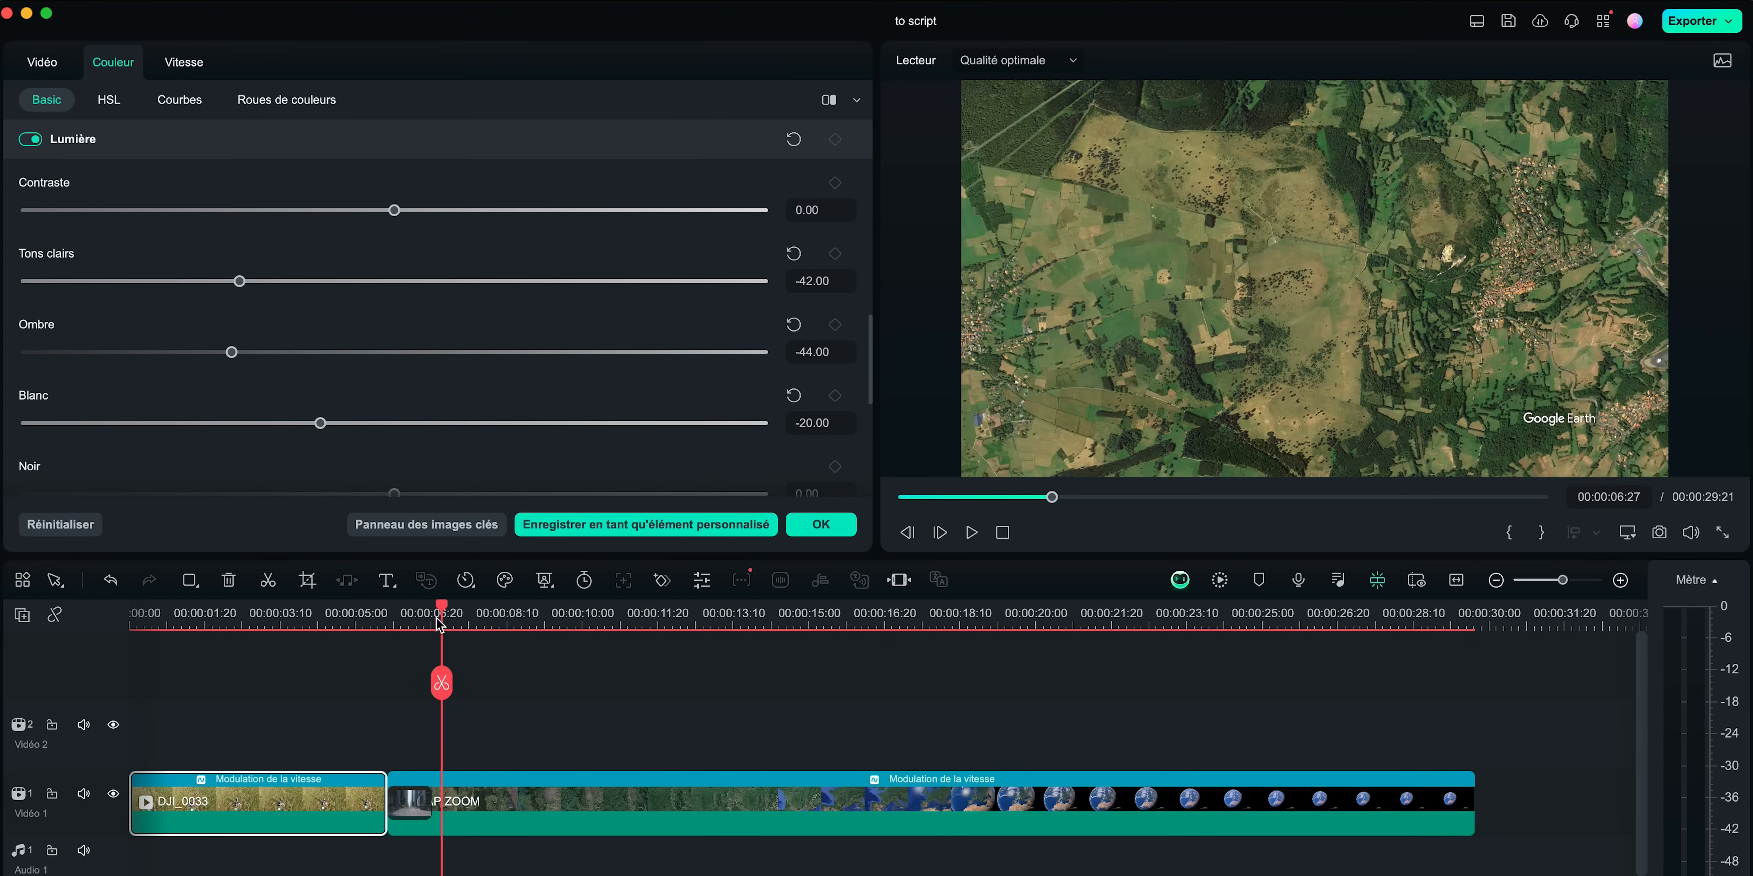
click(326, 613)
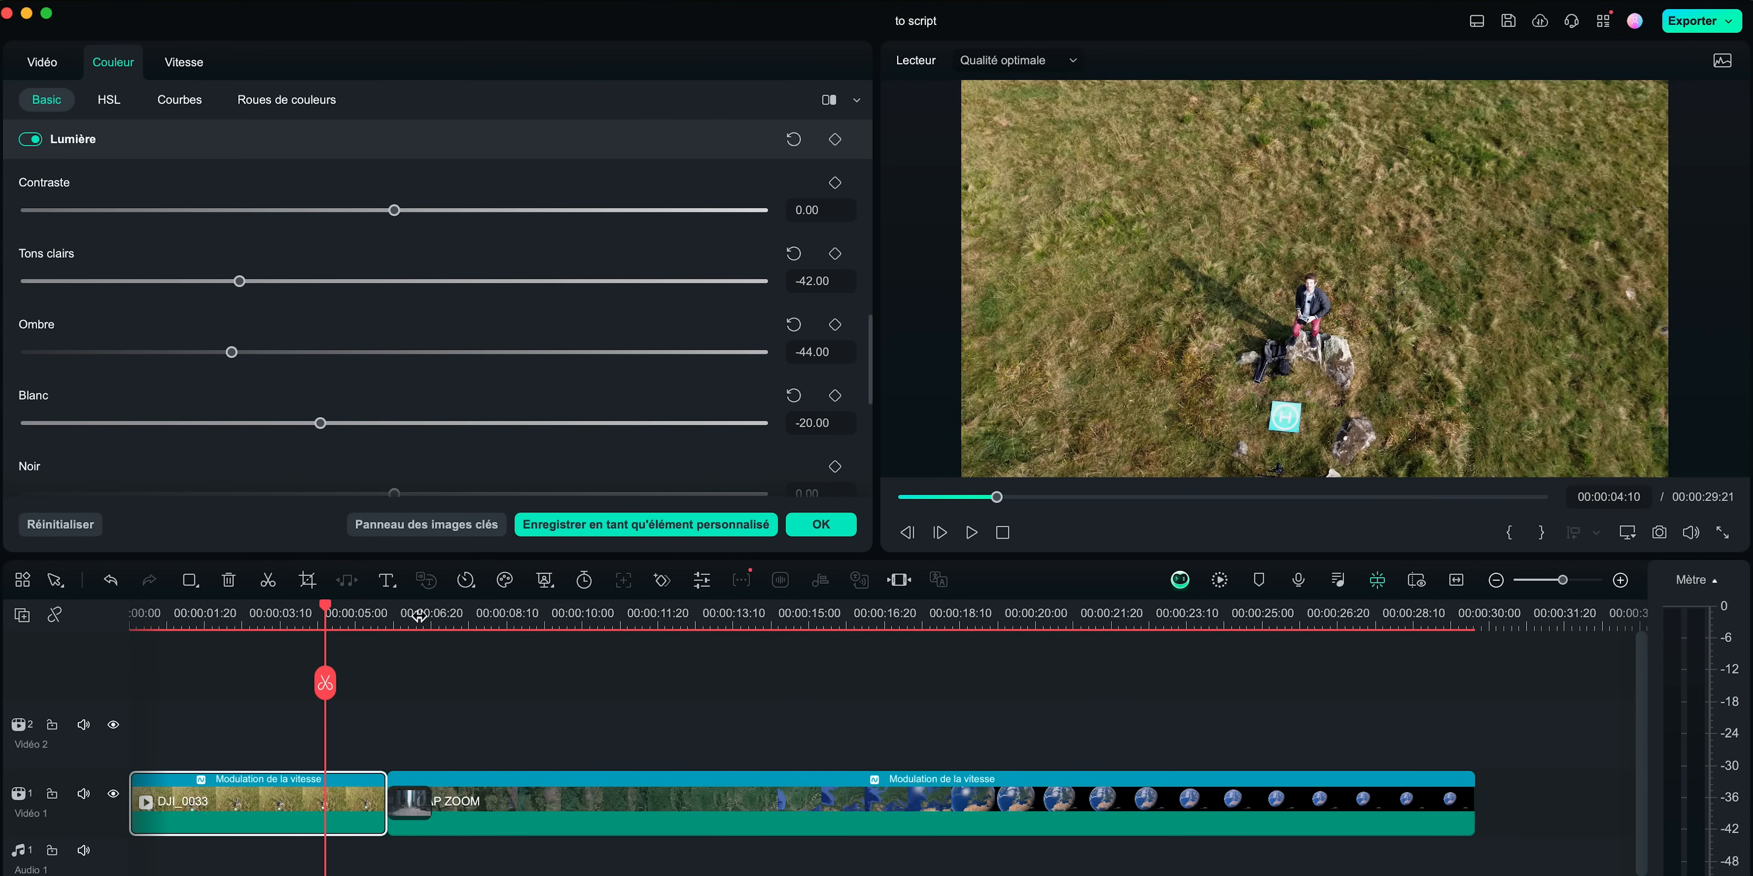
click(436, 614)
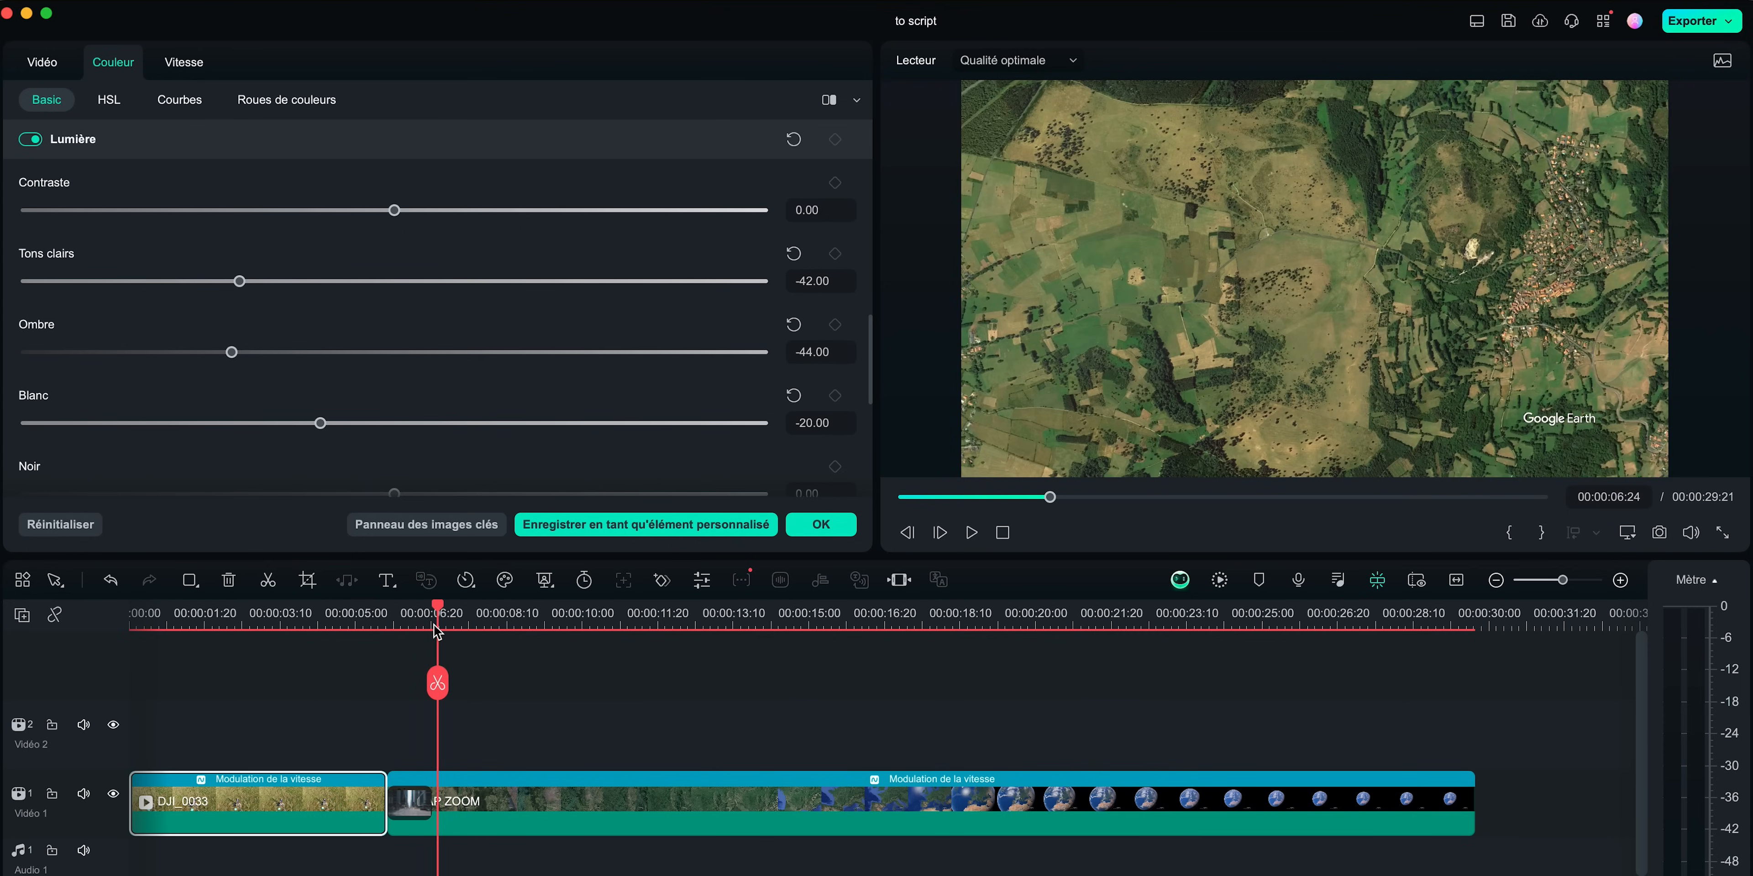
click(333, 613)
click(531, 613)
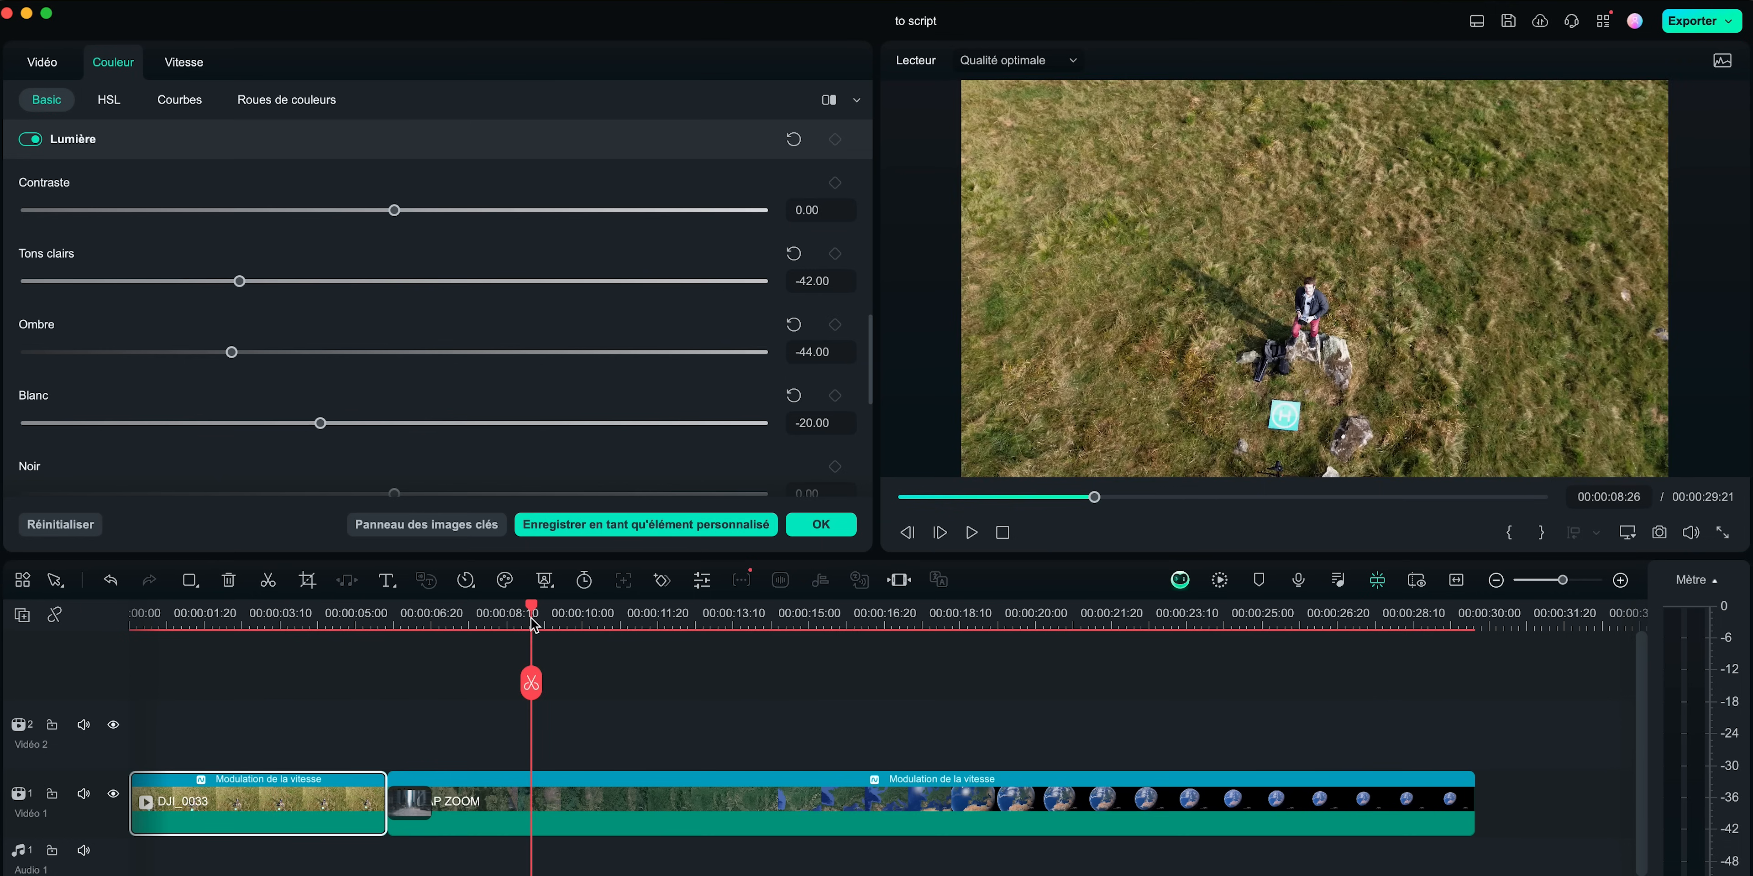